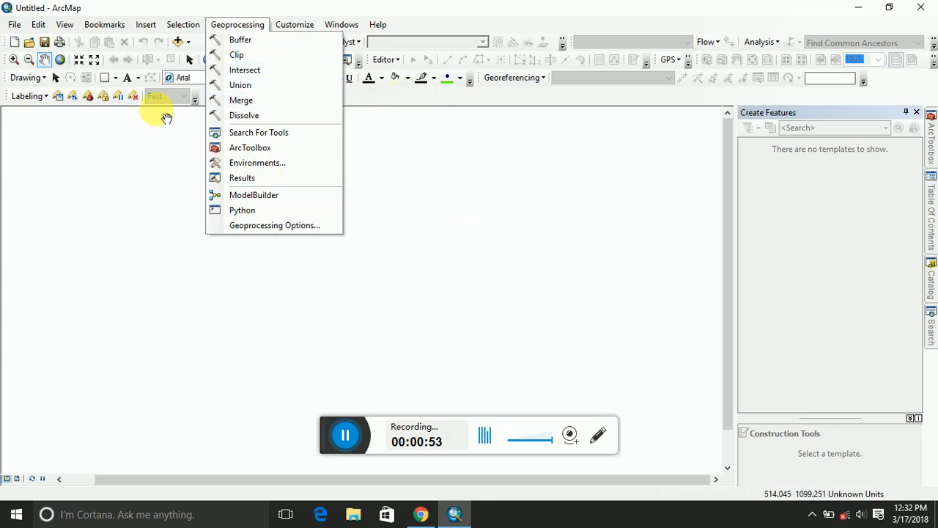
- Add Metropolis.shp from E:\HAUSA_TUTORIALS_MAIN\NIG_SETTLEMENT\KANO to the empty map and acknowledge the spatial reference warning
click(189, 59)
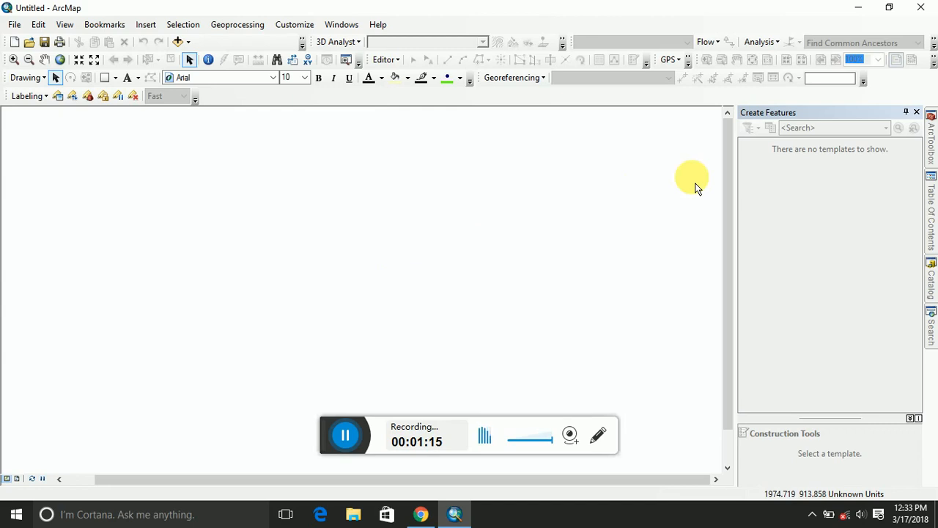
mouse_move(932, 285)
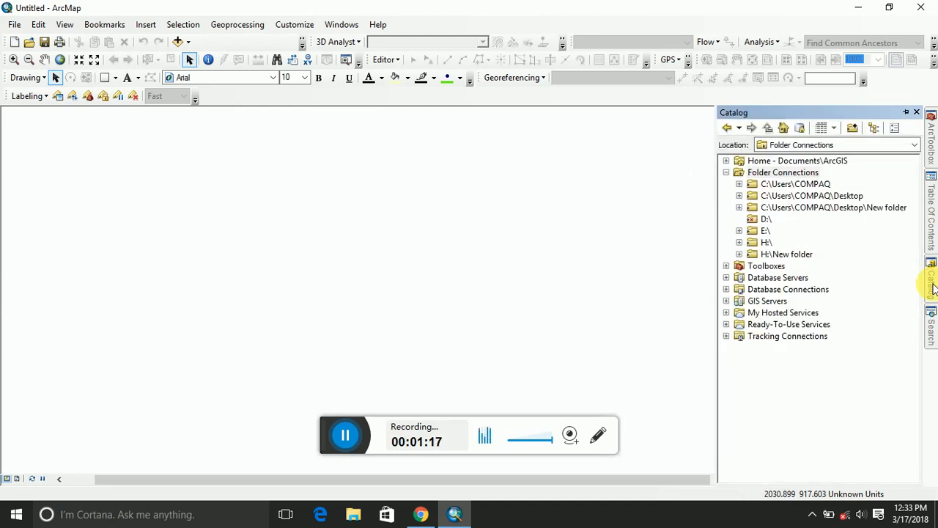
click(739, 230)
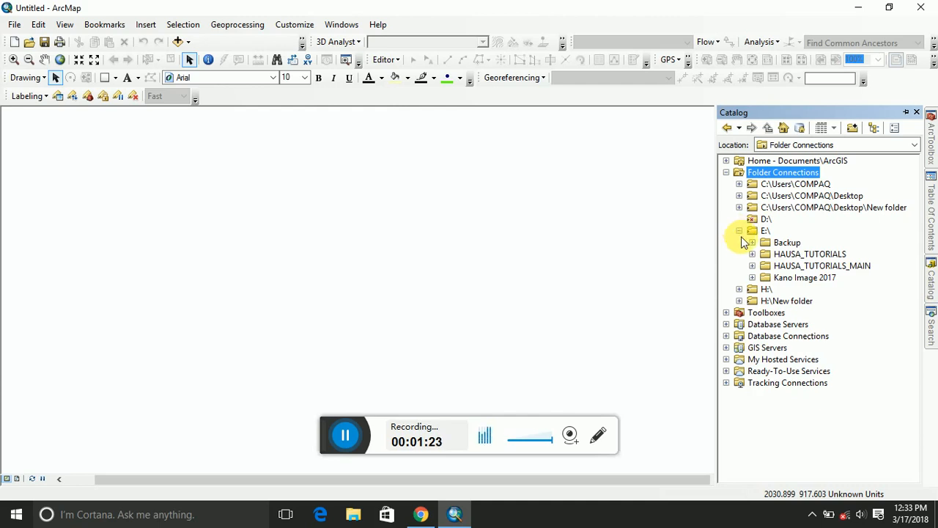
click(752, 266)
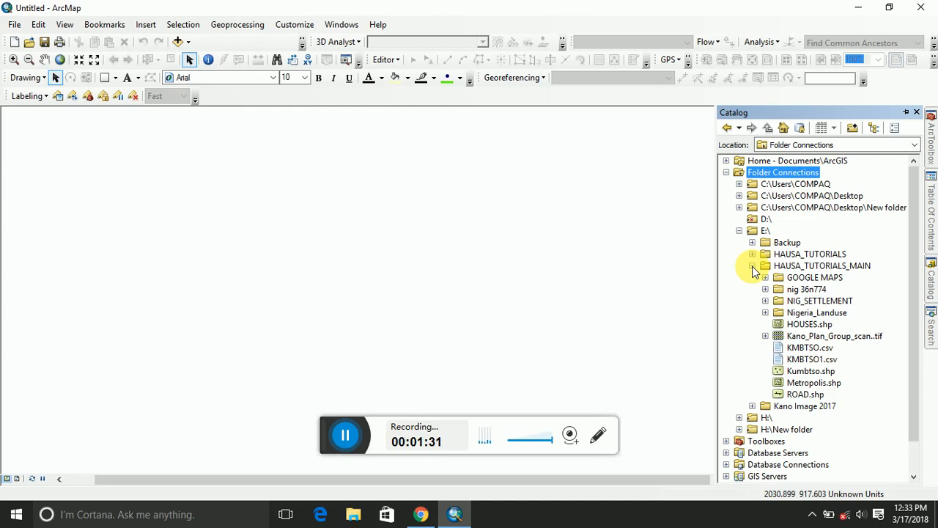
click(766, 301)
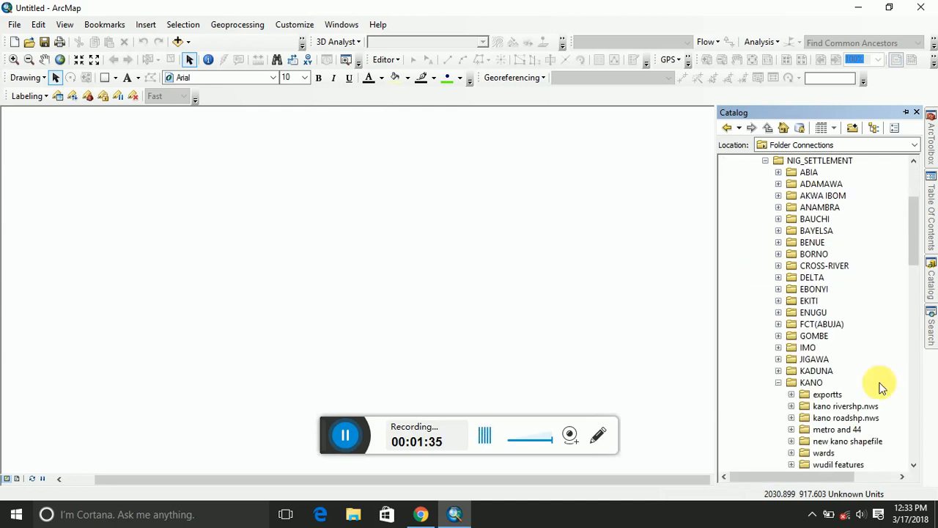
click(913, 464)
drag(913, 466, 913, 468)
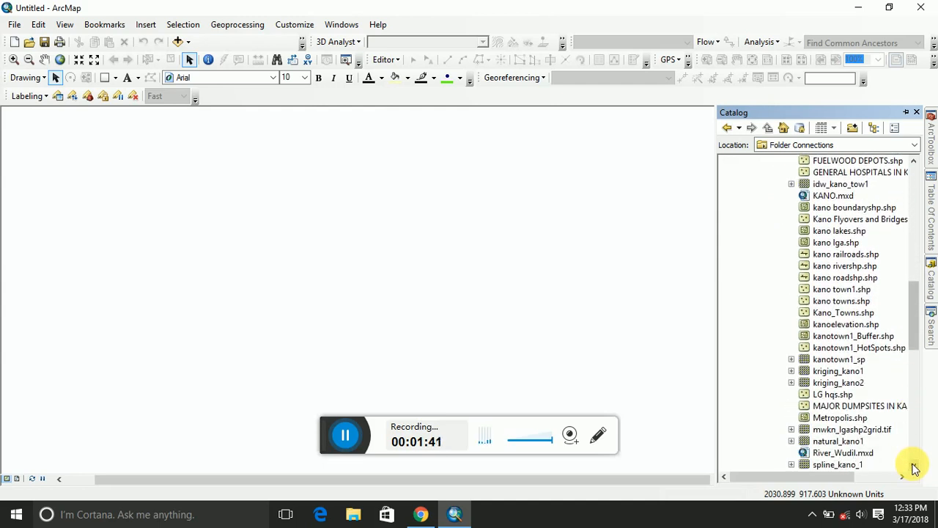
click(838, 421)
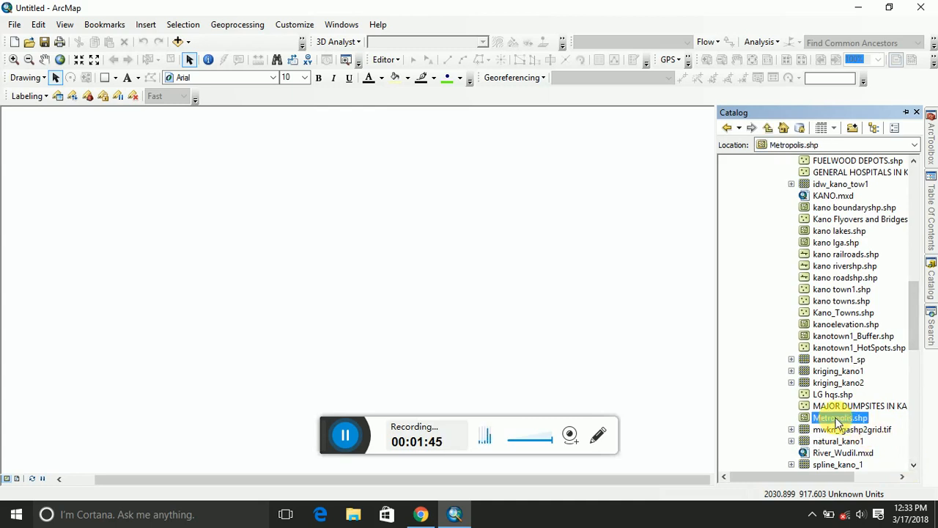
drag(838, 421, 415, 283)
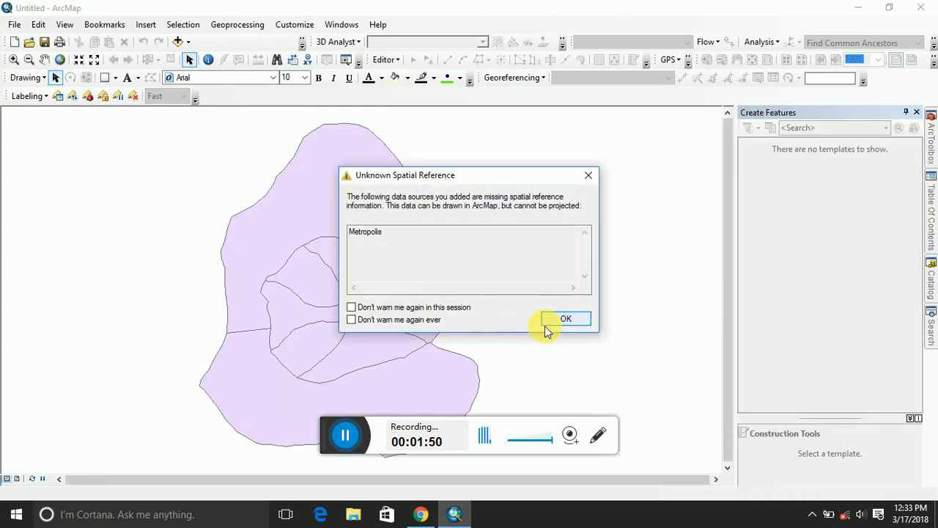
click(547, 324)
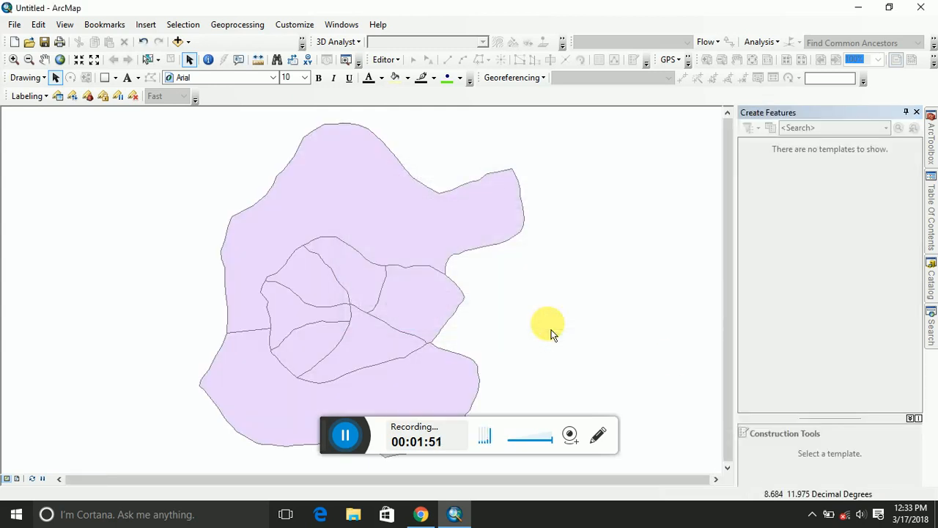
- Assign the WGS 1984 world geographic coordinate system to Metropolis.shp in its shapefile properties
mouse_move(932, 282)
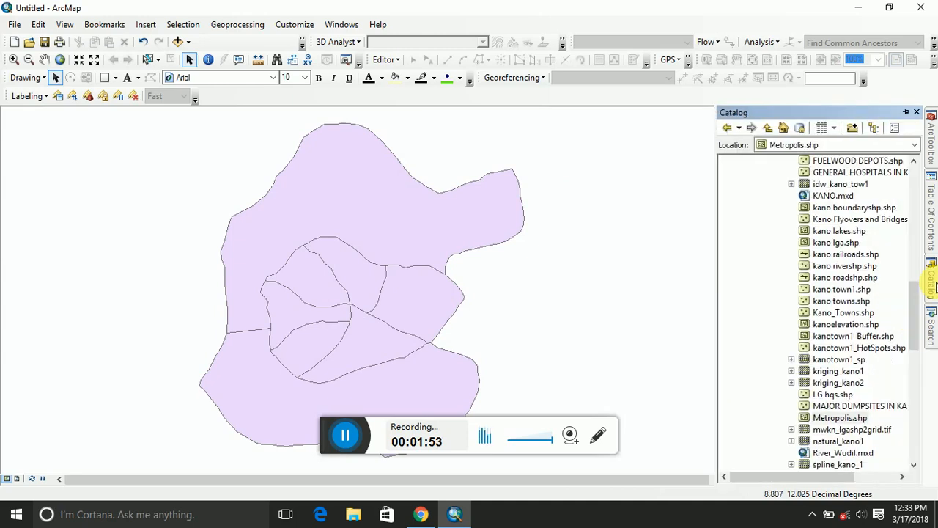
click(843, 422)
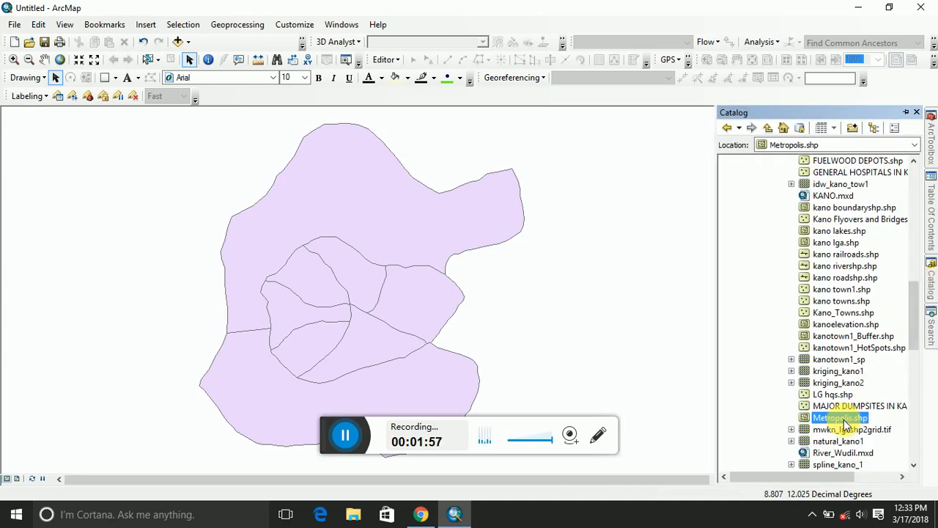
right_click(844, 424)
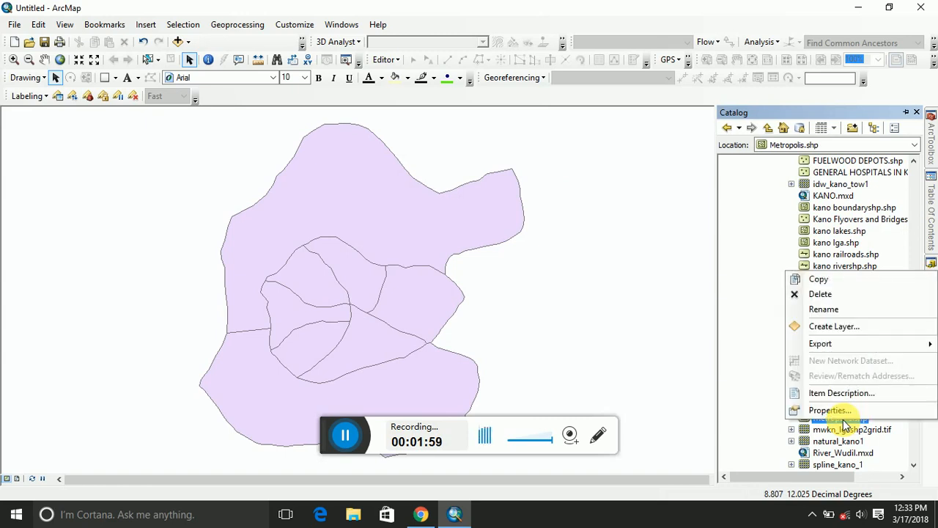
click(843, 412)
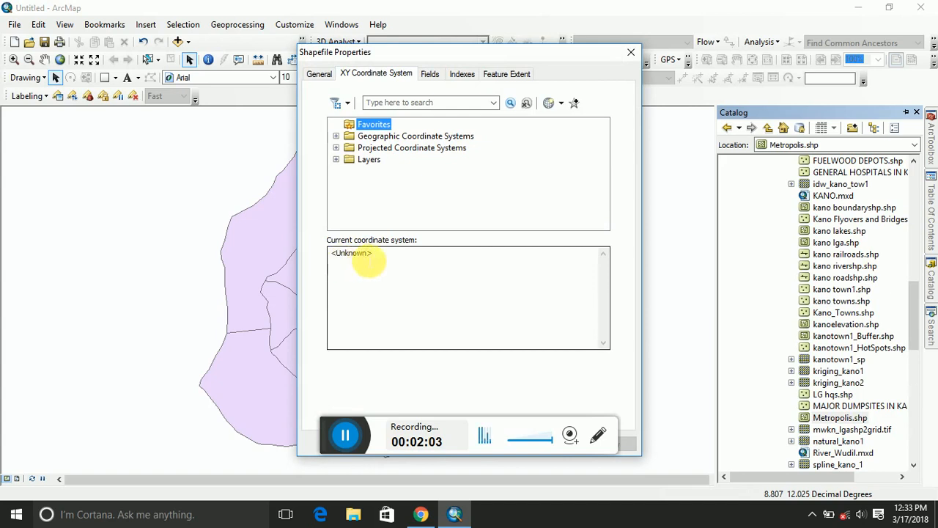
click(337, 137)
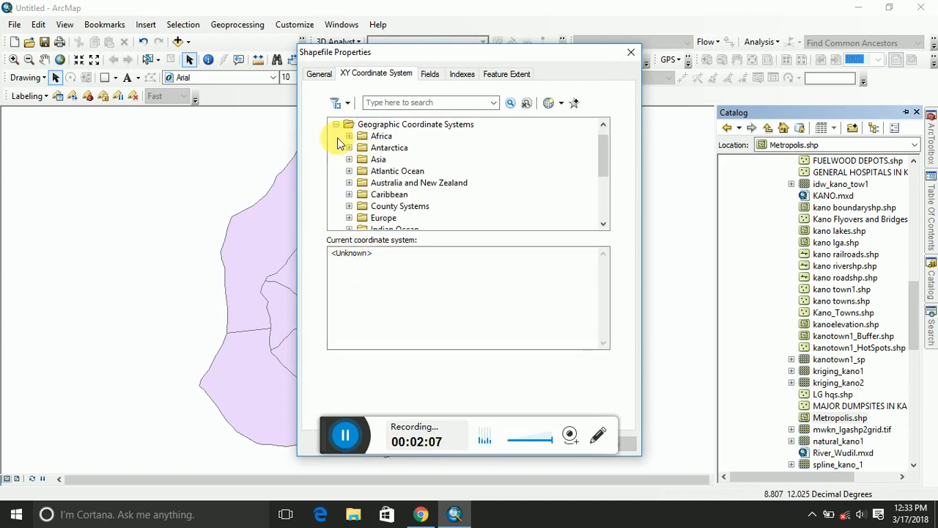
drag(601, 148, 603, 187)
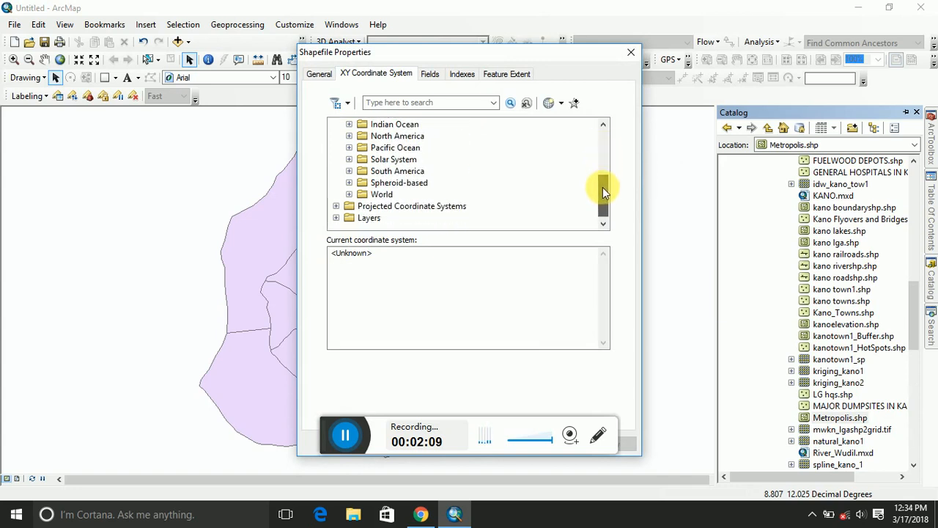
click(349, 195)
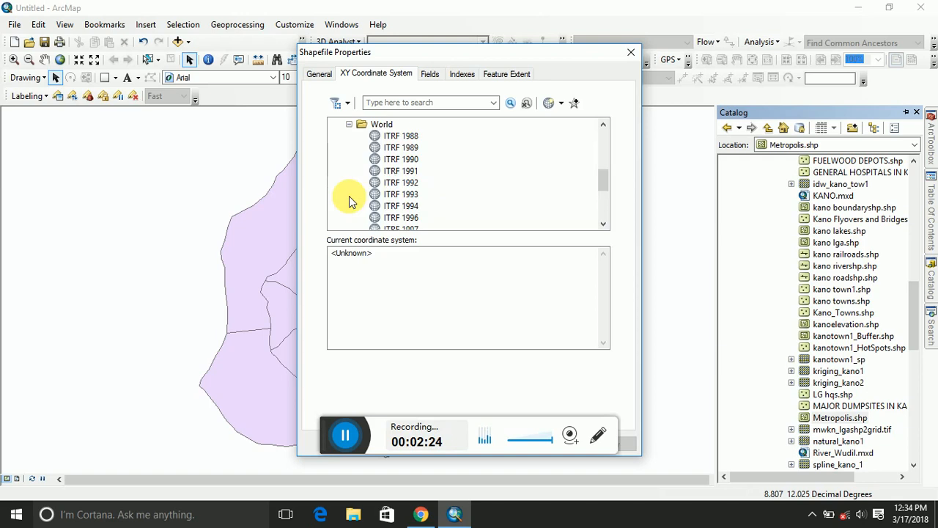
click(604, 225)
click(604, 224)
click(604, 224)
click(604, 224)
click(604, 225)
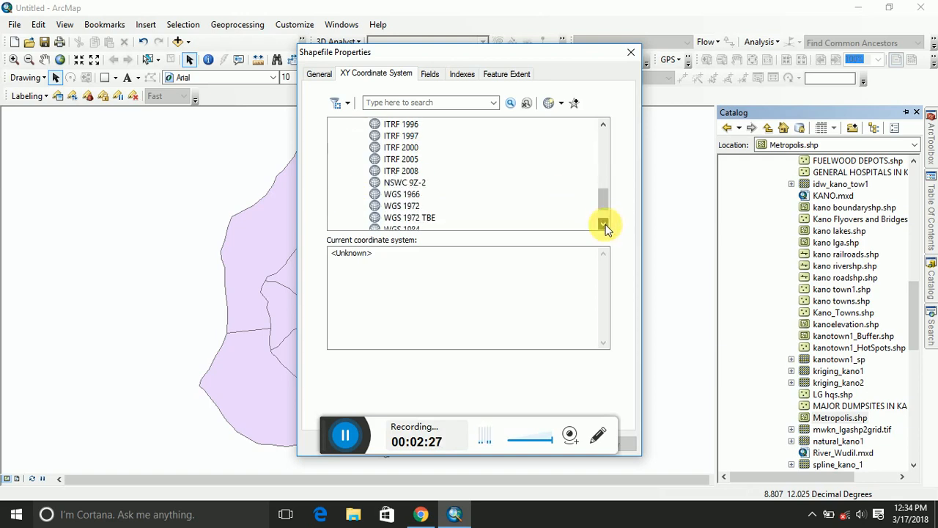
click(604, 224)
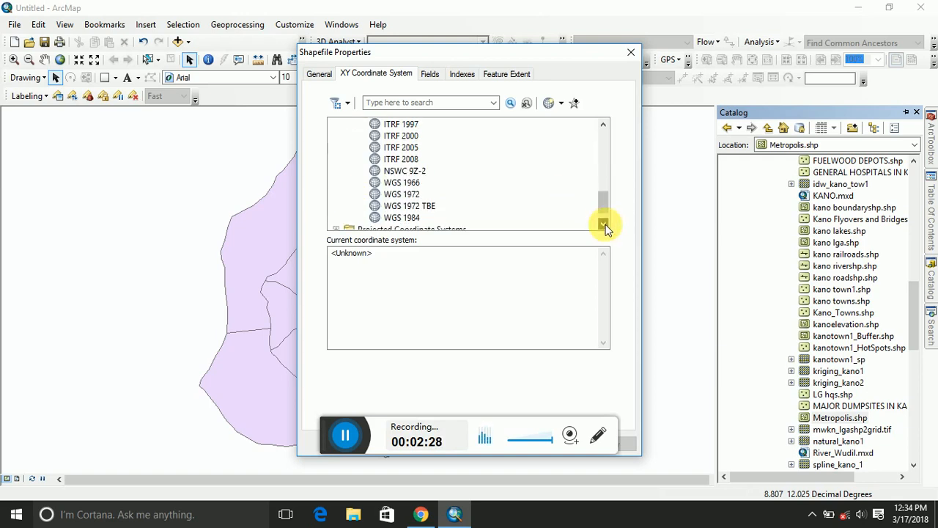
click(401, 217)
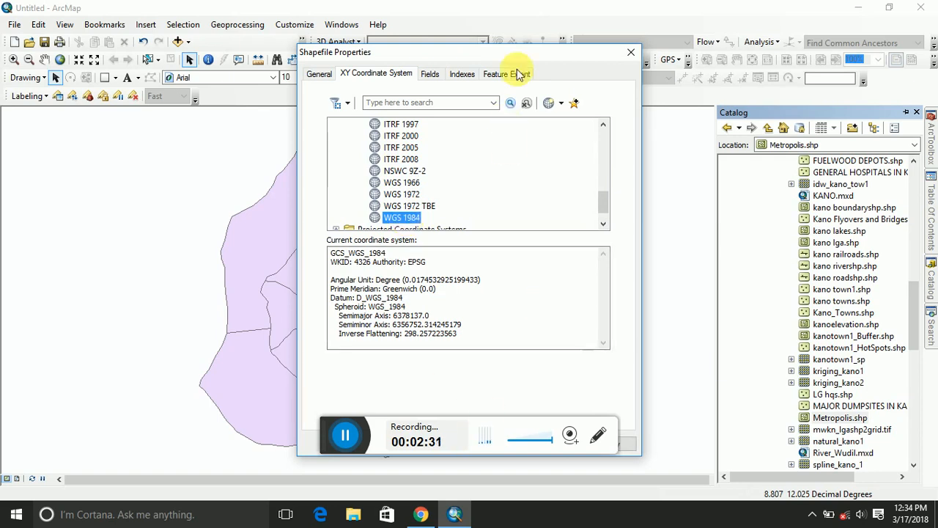
drag(524, 59, 521, 16)
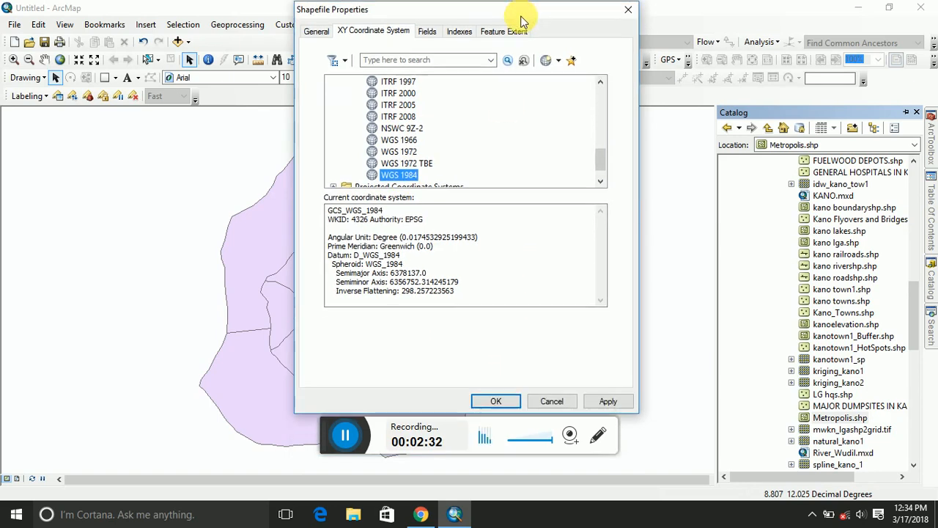
click(497, 401)
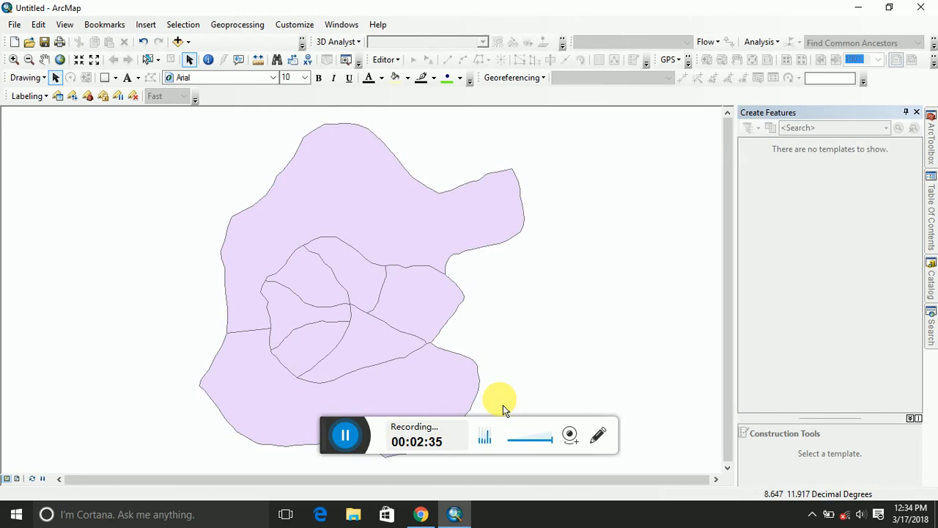
- Zoom the map to the extent of the Metropolis layer
click(931, 210)
right_click(786, 157)
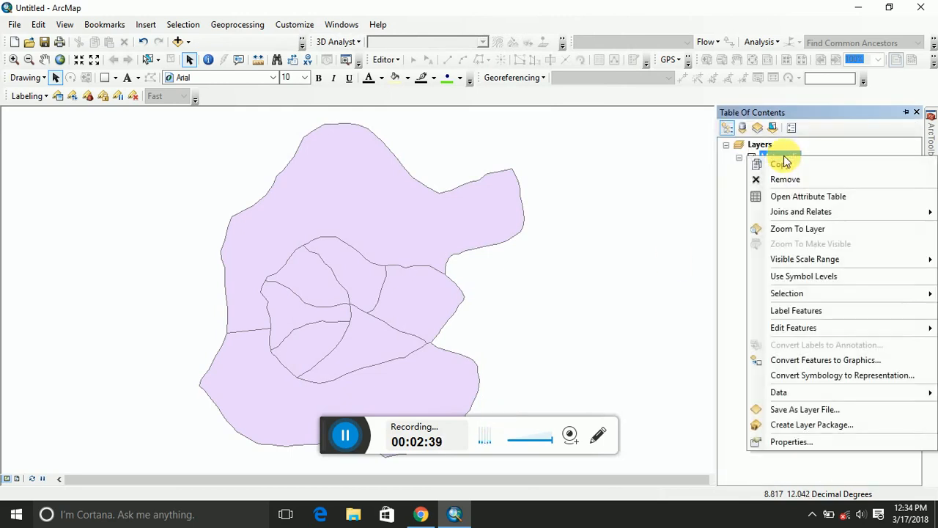
click(799, 229)
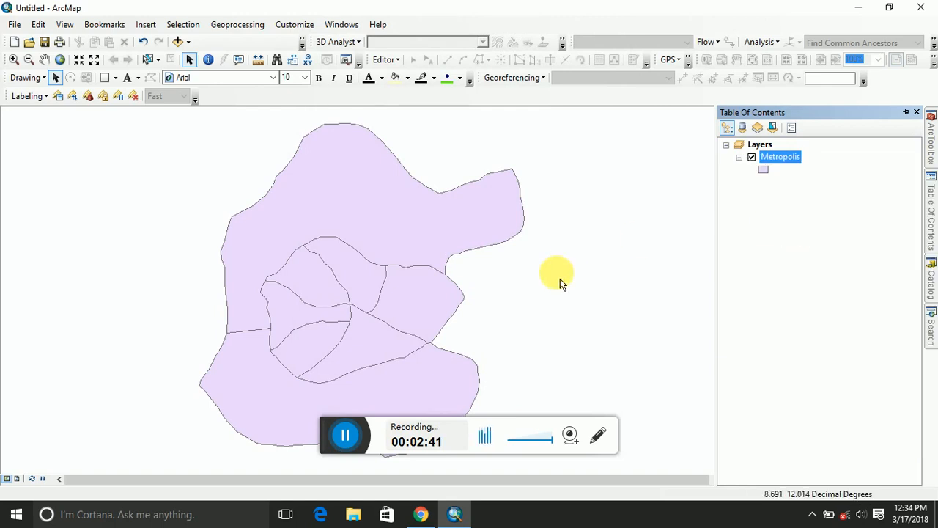
- Add the MAJOR DUMPSITES IN KANO METRO and Kano_Towns shapefiles from the KANO folder to the map
click(931, 278)
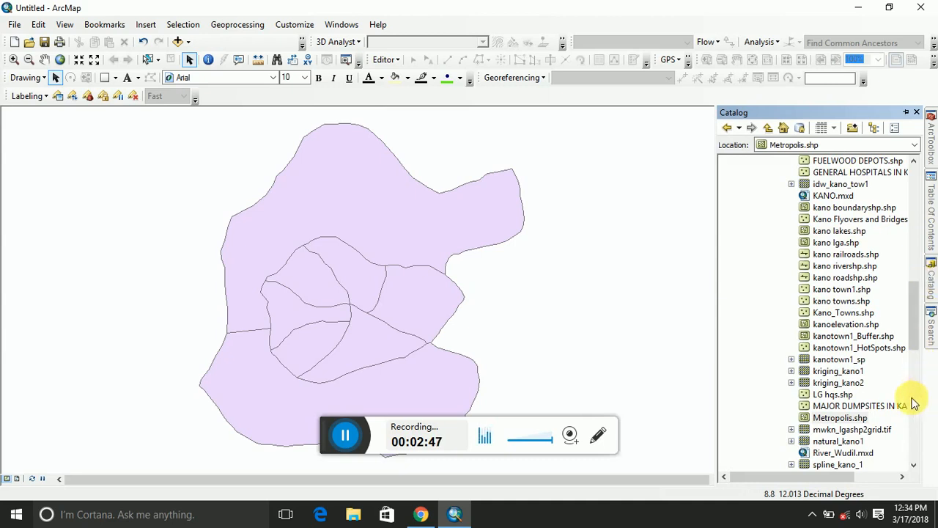
drag(887, 407, 429, 334)
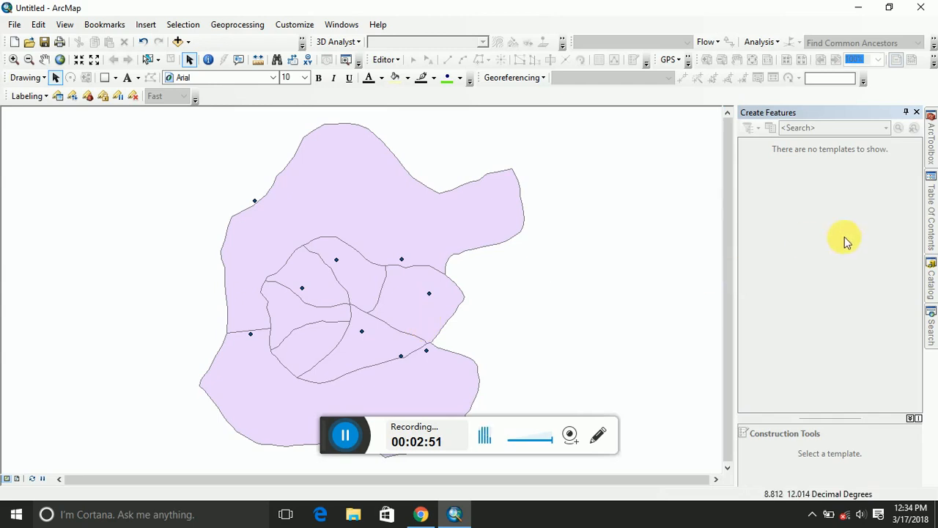
mouse_move(932, 289)
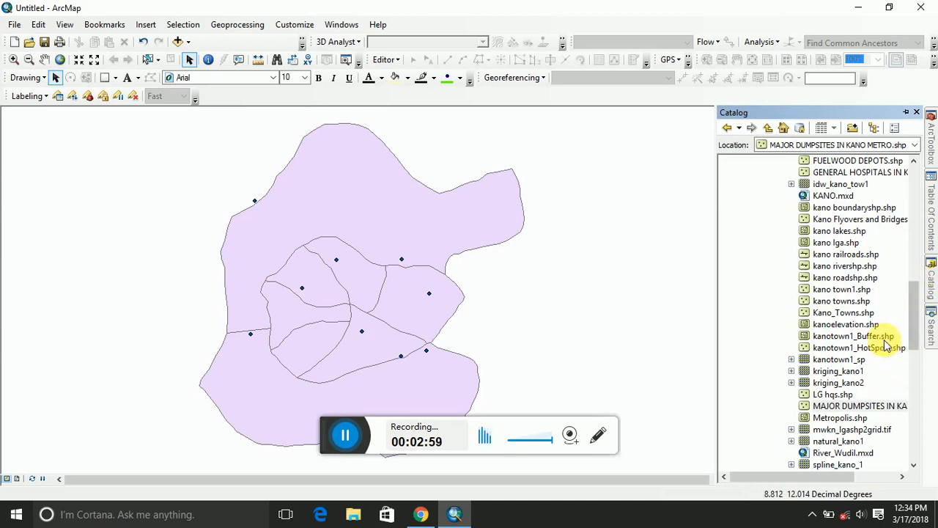
drag(843, 312, 361, 294)
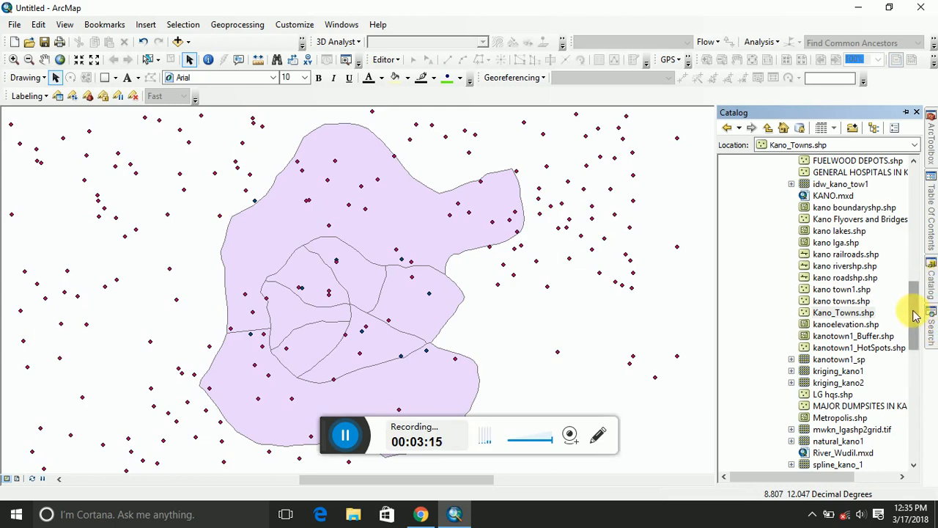
- Add the FUELWOOD DEPOTS and GENERAL HOSPITALS IN KANO METRO shapefiles from the KANO folder to the map
drag(915, 315, 916, 347)
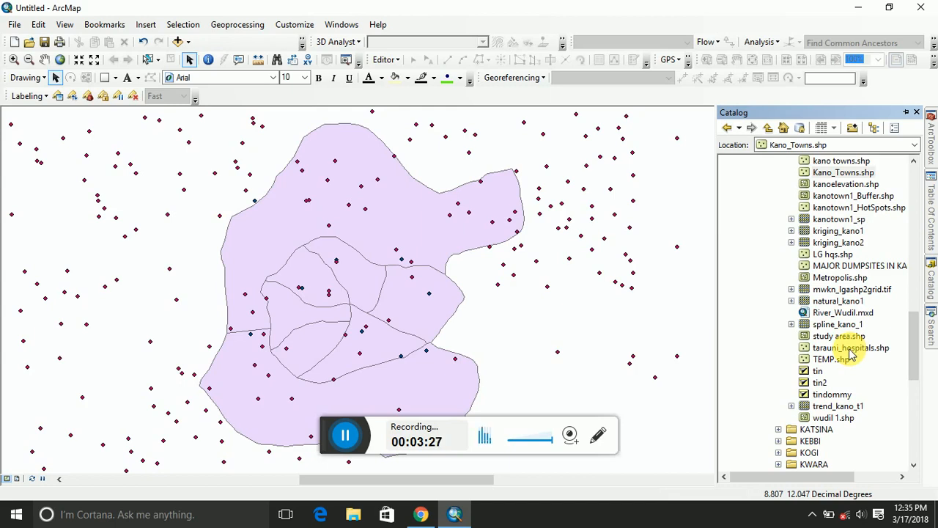
drag(913, 360, 909, 348)
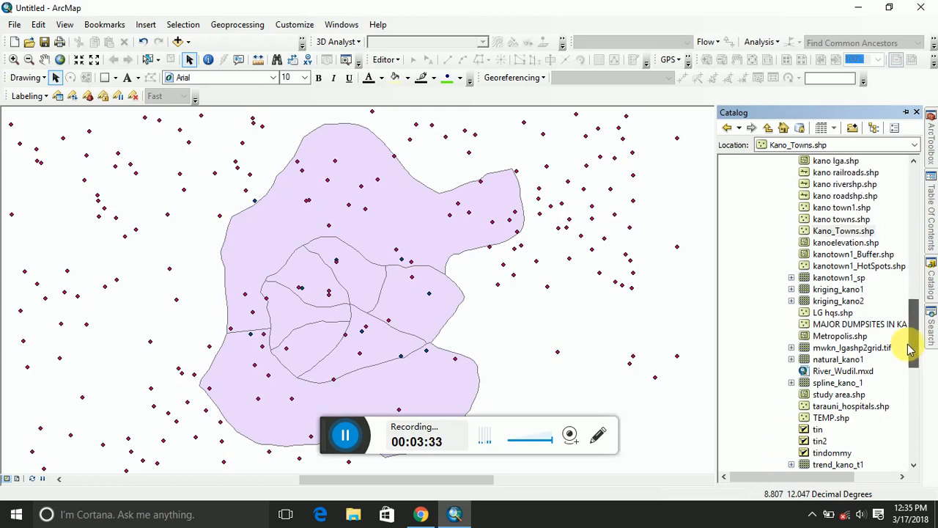
drag(909, 348, 899, 301)
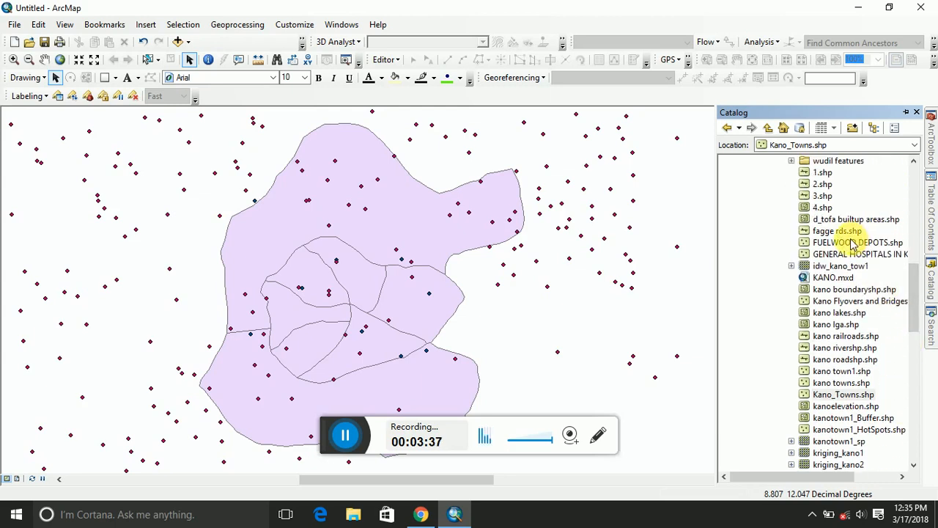
drag(853, 244, 527, 314)
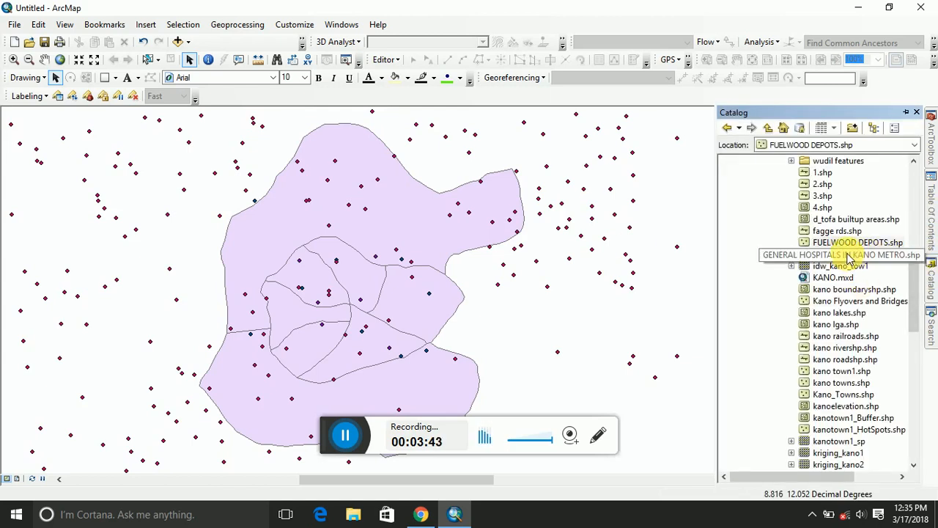
drag(849, 258, 529, 281)
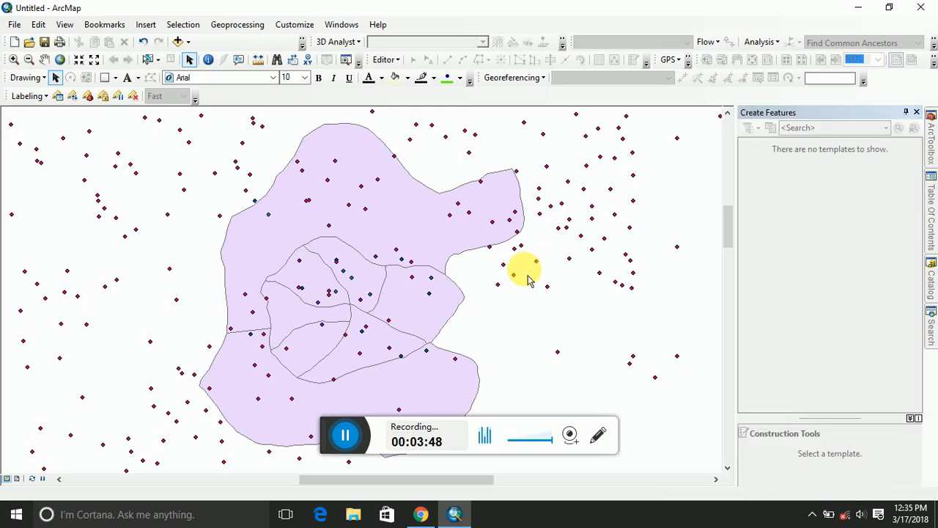
- Turn off the Kano_Towns, FUELWOOD DEPOTS, MAJOR DUMPSITES IN KANO METRO and Metropolis layers, keeping only GENERAL HOSPITALS IN KANO METRO visible
click(931, 209)
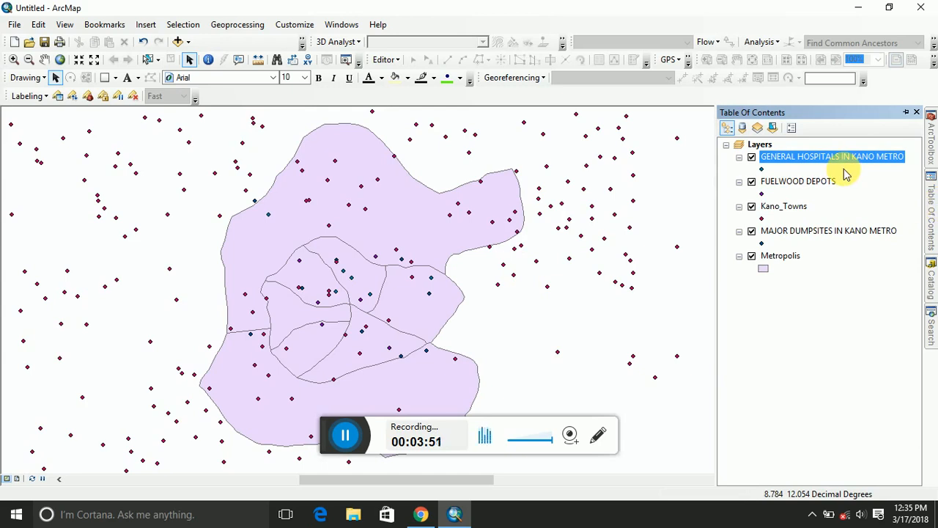
click(751, 207)
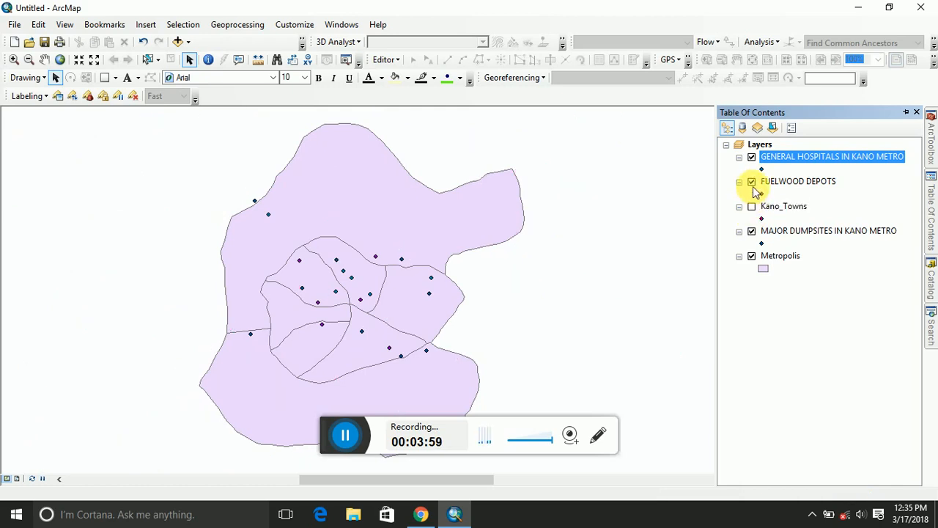
click(751, 231)
click(751, 257)
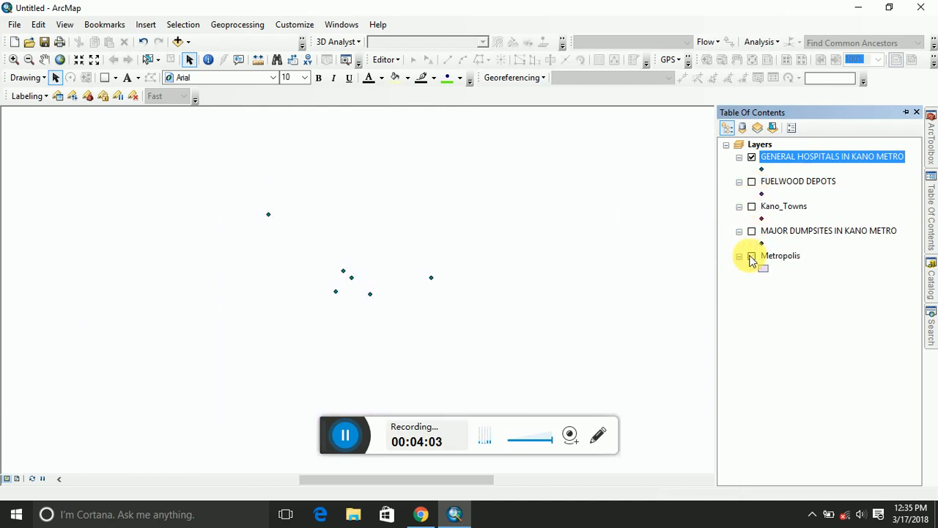
- Turn on the Metropolis layer and symbolize the GENERAL HOSPITALS IN KANO METRO points with the Hospital 2 marker
click(751, 256)
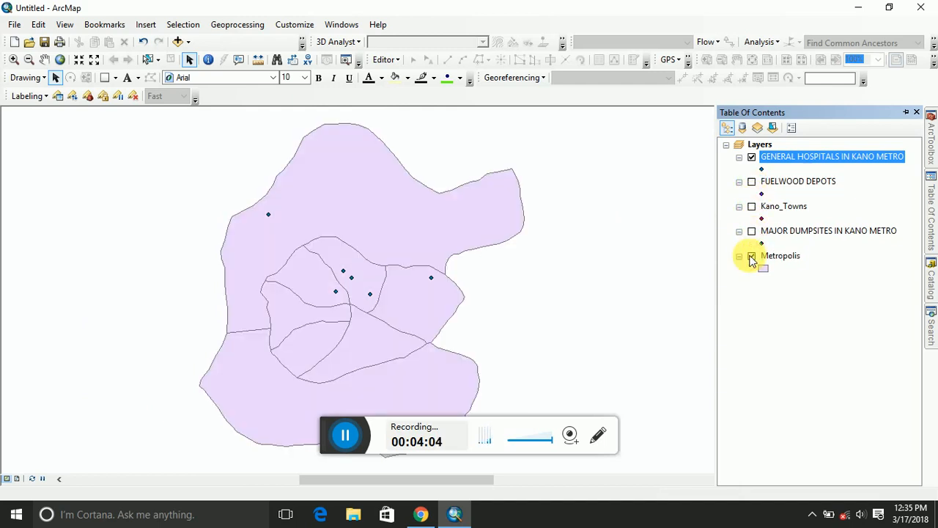
click(762, 170)
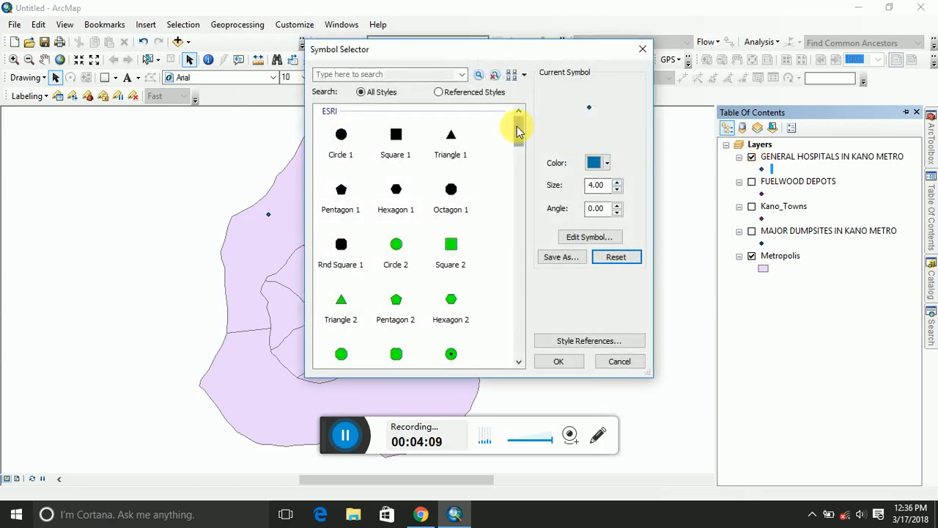
drag(517, 126, 525, 238)
click(395, 231)
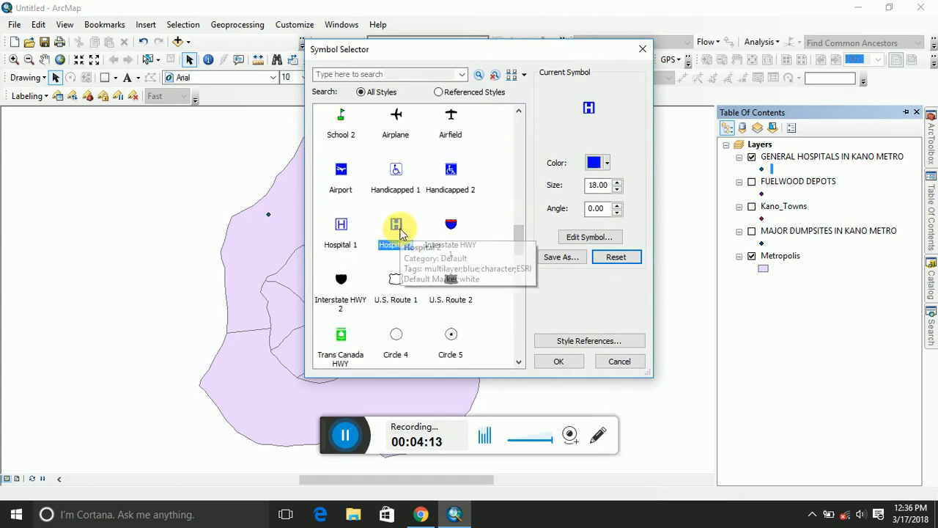
click(558, 361)
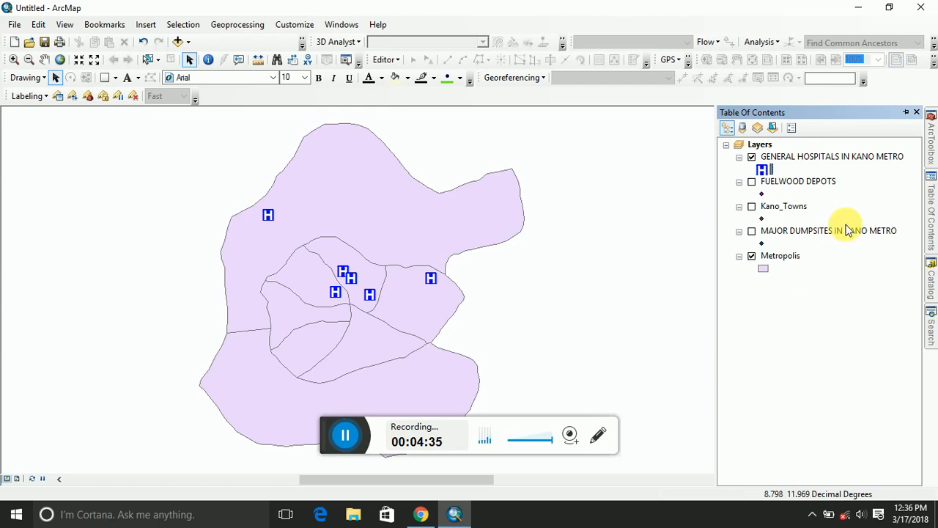
- Label the features of the GENERAL HOSPITALS IN KANO METRO layer
click(822, 159)
right_click(821, 158)
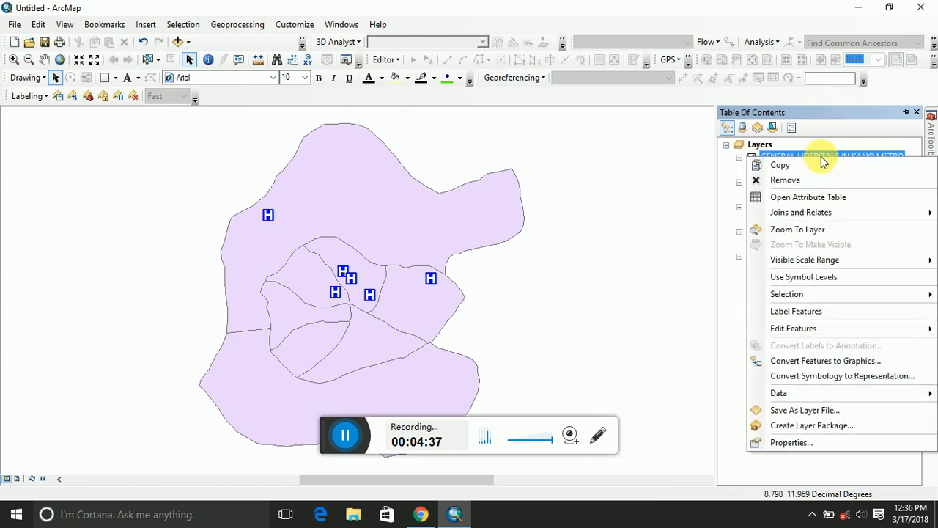
click(787, 311)
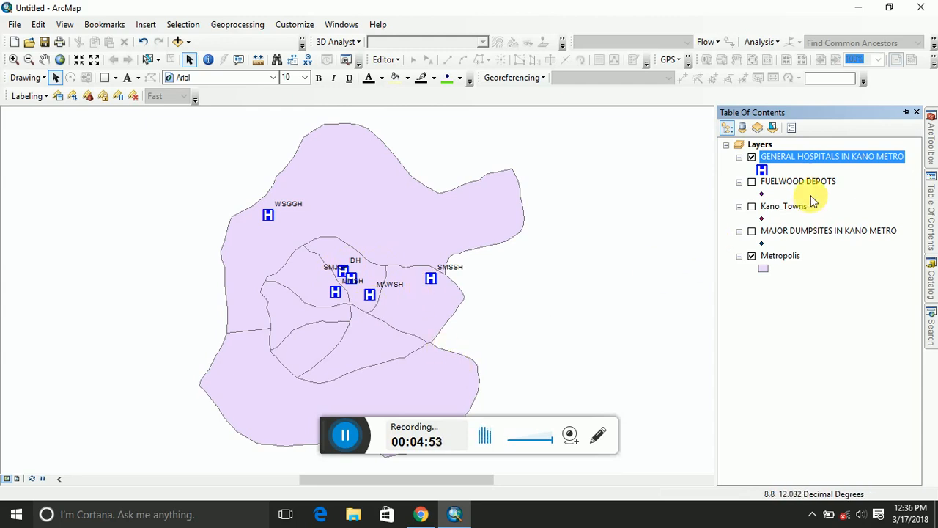
- Start the Buffer geoprocessing tool with GENERAL HOSPITALS IN KANO METRO as the input features
click(225, 28)
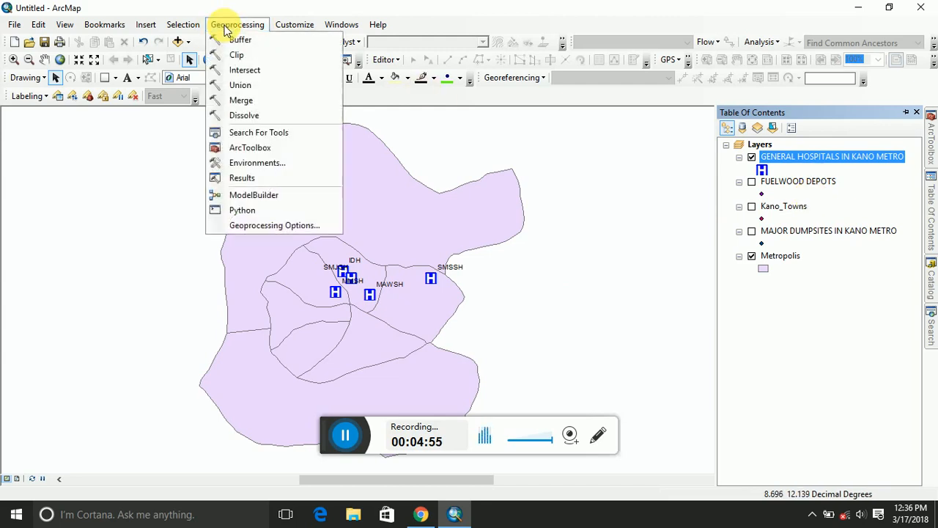
click(235, 40)
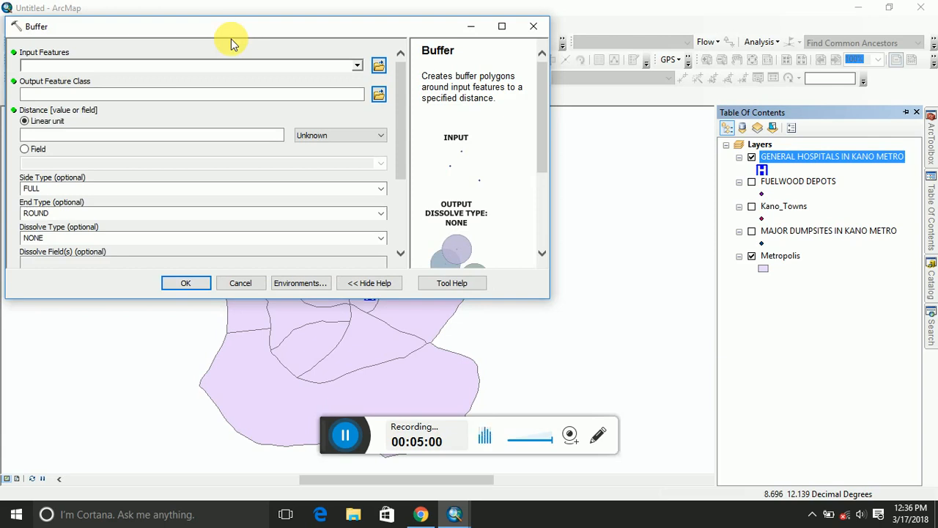
drag(255, 27, 656, 253)
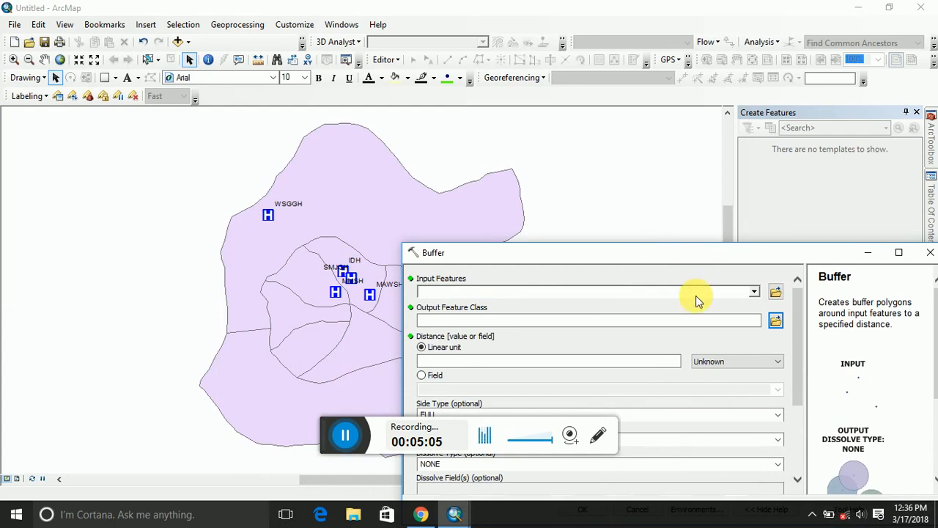
click(754, 293)
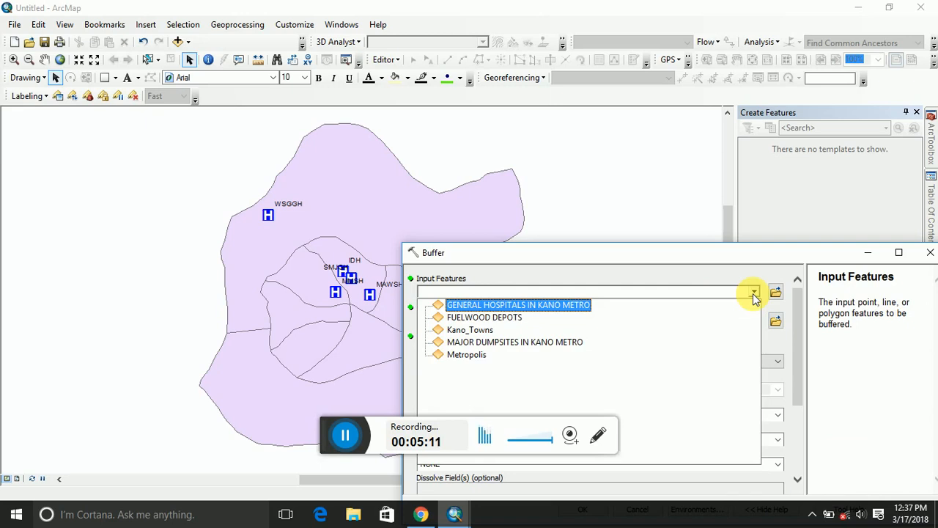
click(572, 306)
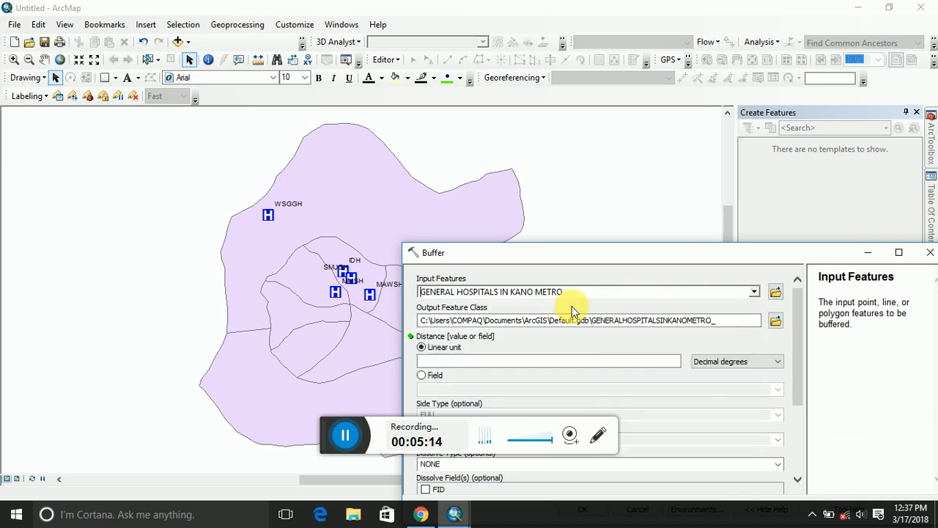
- Set the buffer's output feature class to hospital_buffer in the HAUSA_TUTORIALS_MAIN folder on drive E
click(774, 322)
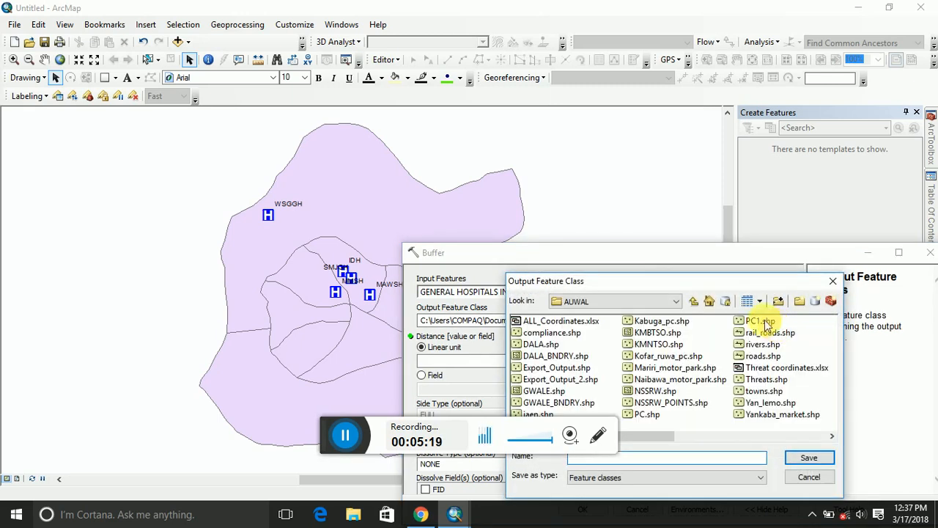
click(676, 302)
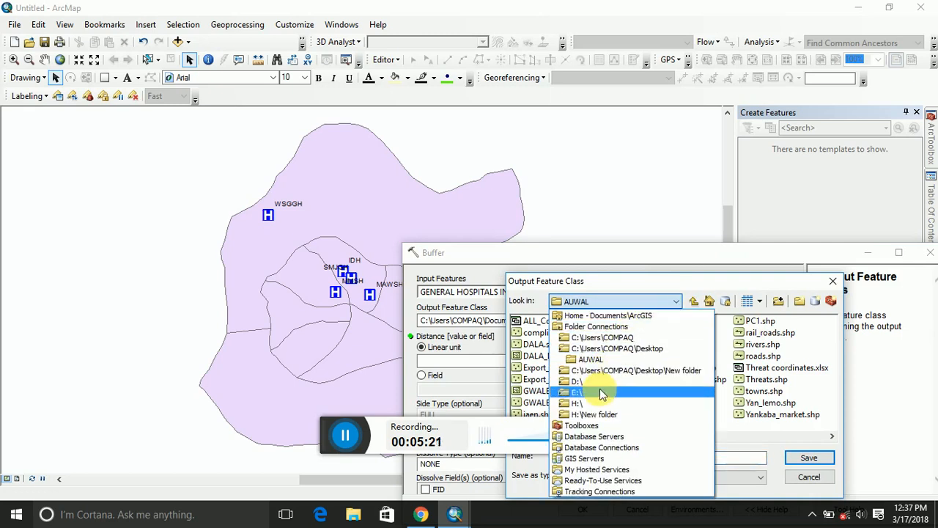
click(600, 389)
double_click(566, 344)
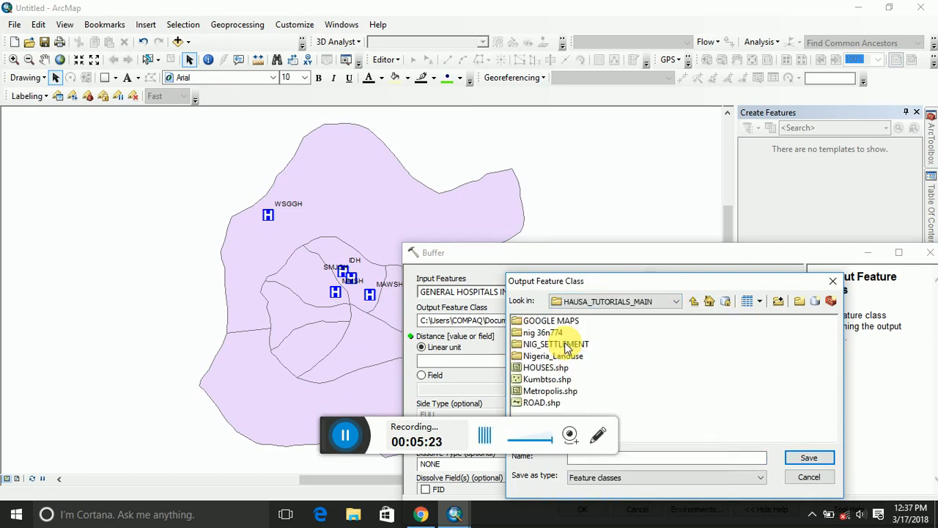
click(692, 460)
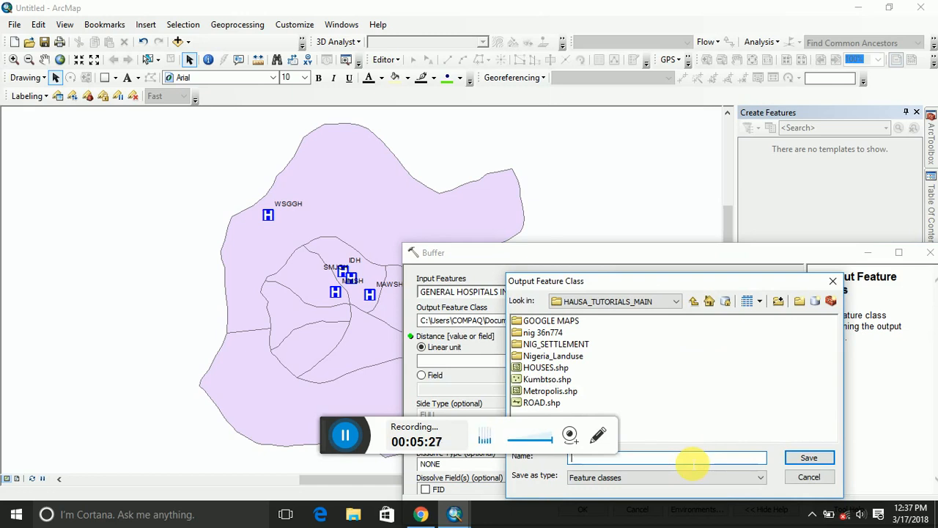
text(hospi)
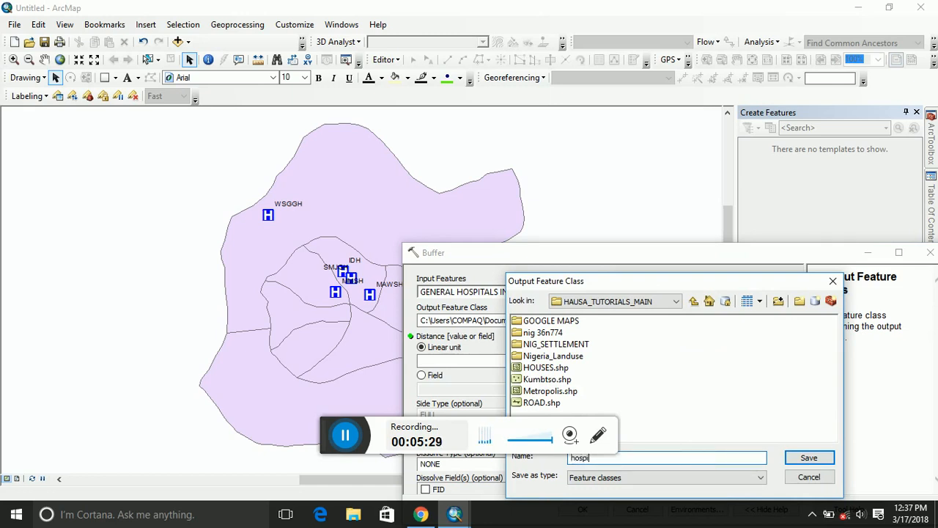
text(tal_buffer)
click(807, 458)
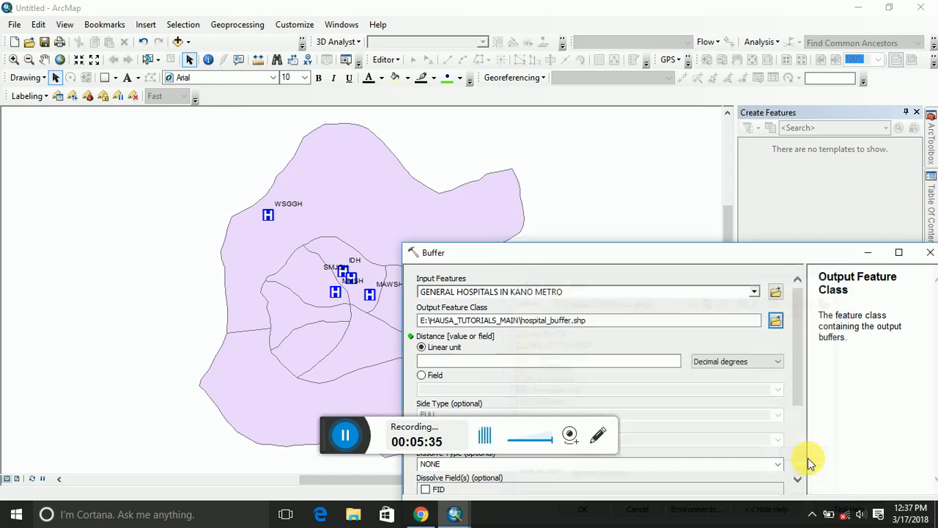
- Set the buffer distance to 2 kilometers, keep the dissolve type at NONE, and run the Buffer tool
drag(671, 253, 708, 117)
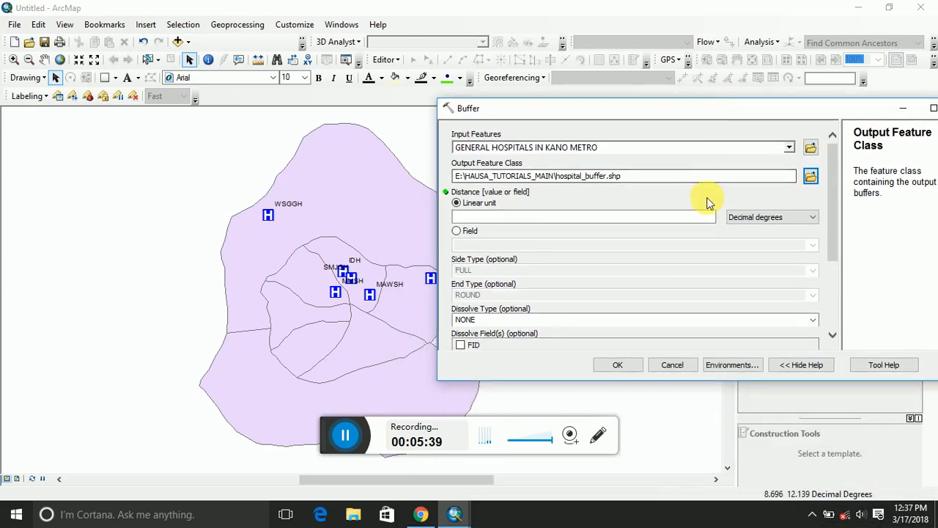
click(782, 220)
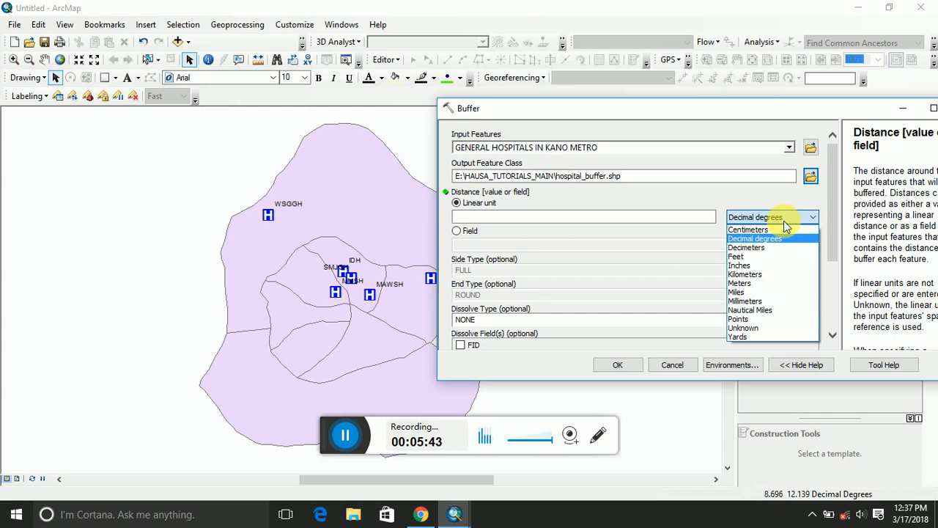
click(773, 275)
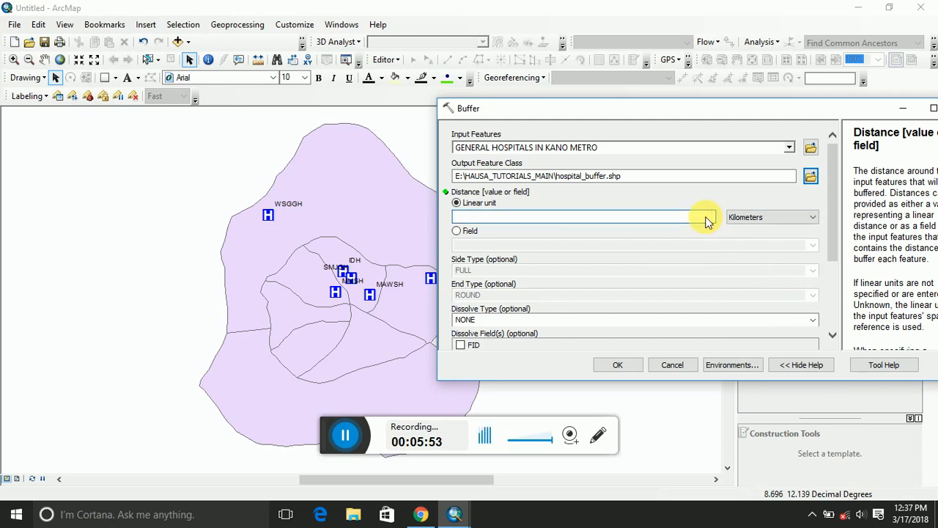
text(2)
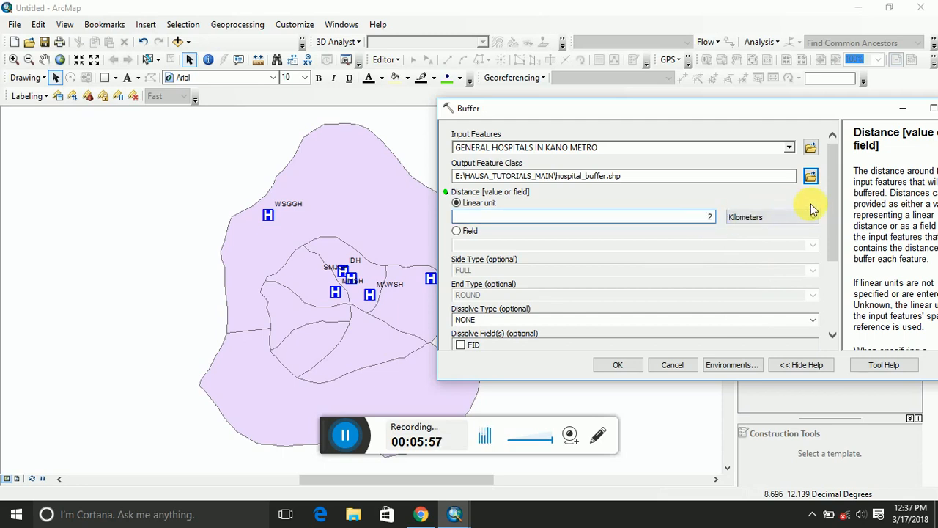
drag(834, 225, 833, 294)
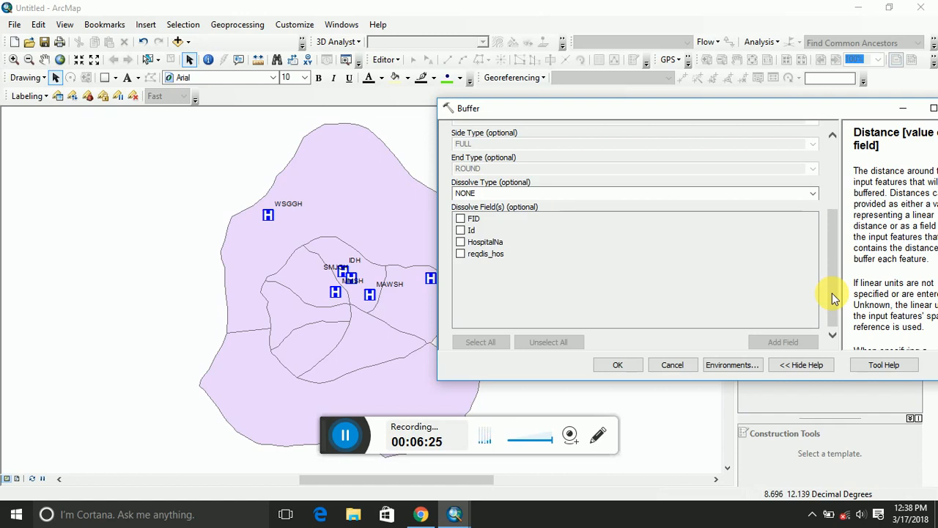
click(624, 364)
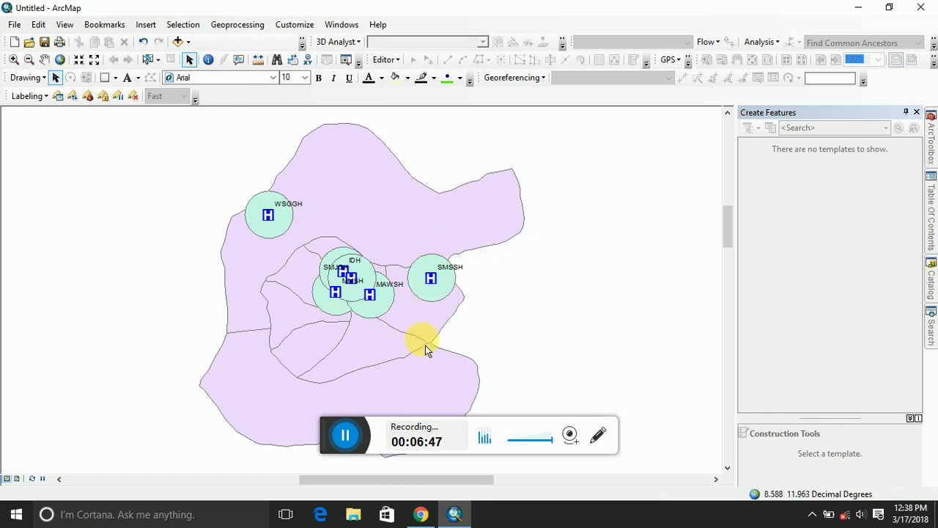
- Label the features of the Metropolis layer with their district names
click(14, 59)
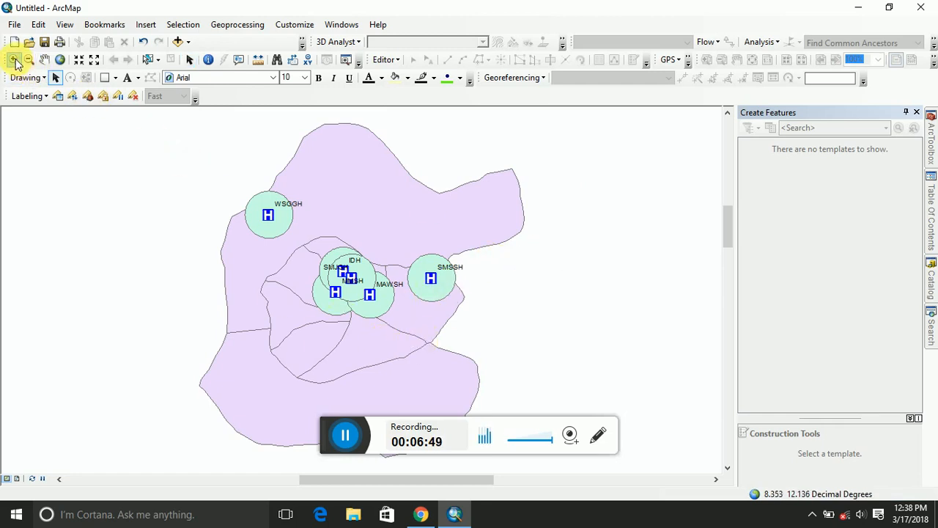
drag(212, 162, 526, 377)
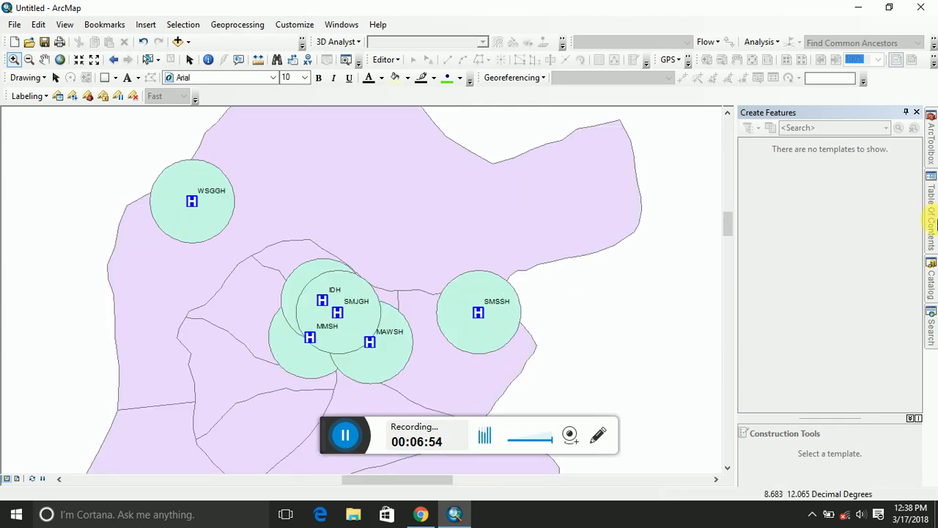
mouse_move(933, 226)
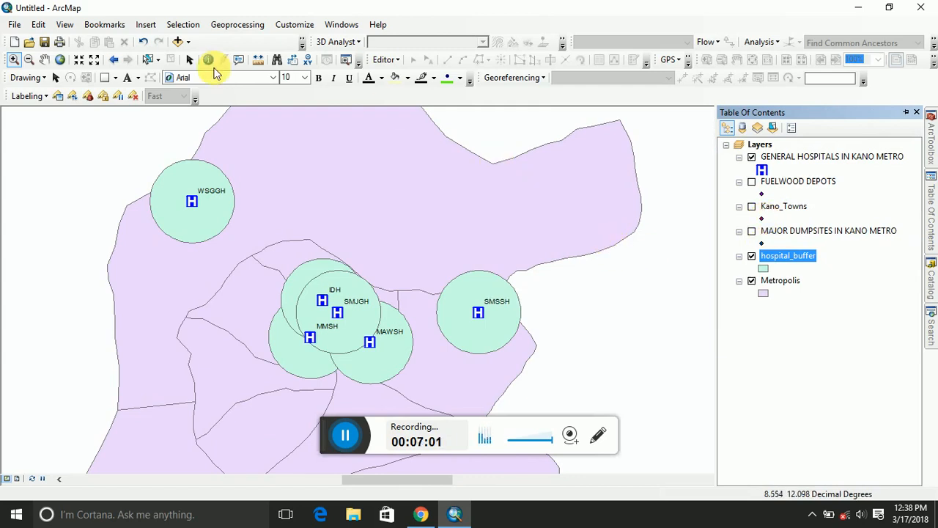
click(44, 60)
drag(391, 238, 393, 208)
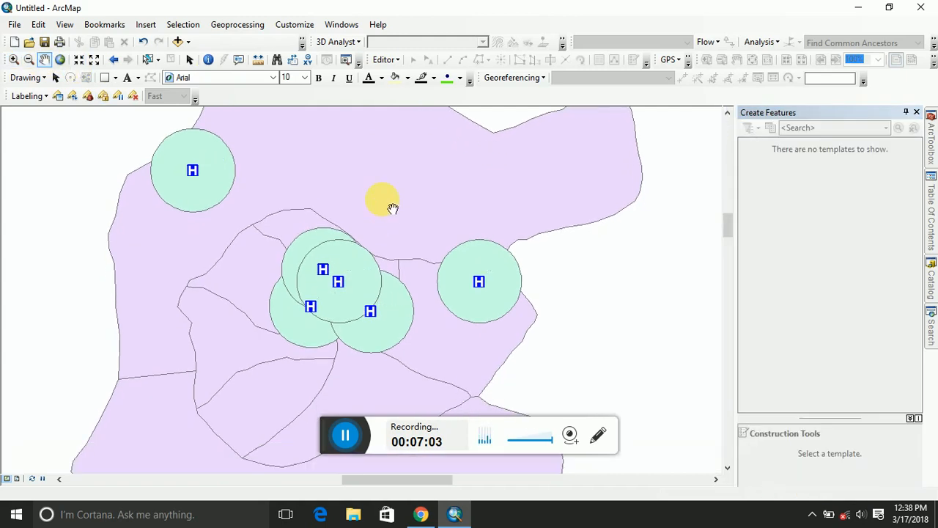
mouse_move(932, 209)
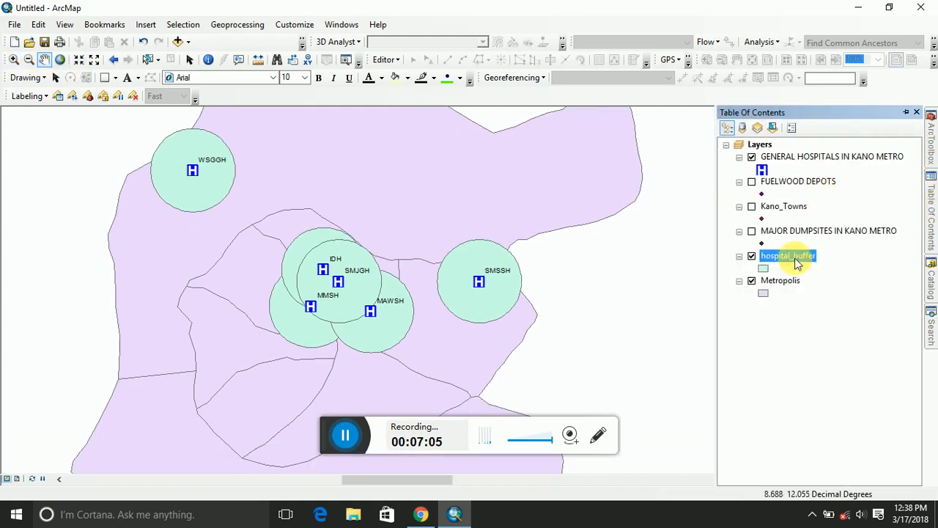
right_click(788, 280)
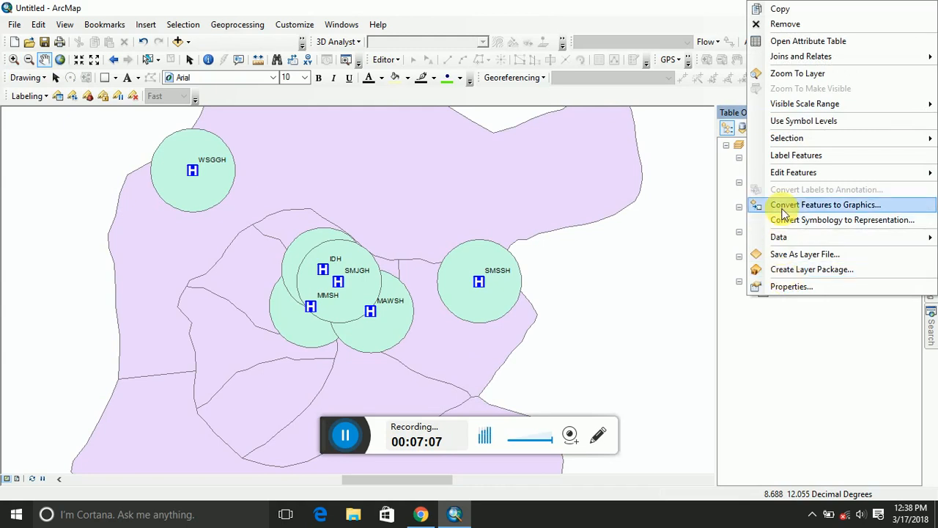
click(788, 154)
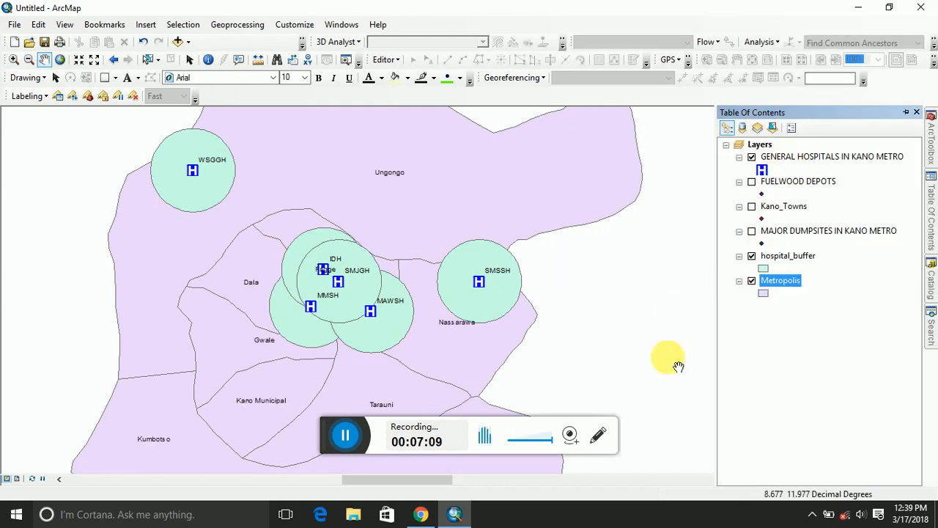
- Examine how the hospital buffers cover the Metropolis districts, including Kumbotso, Kano Municipal and Tarauni in the south
click(192, 60)
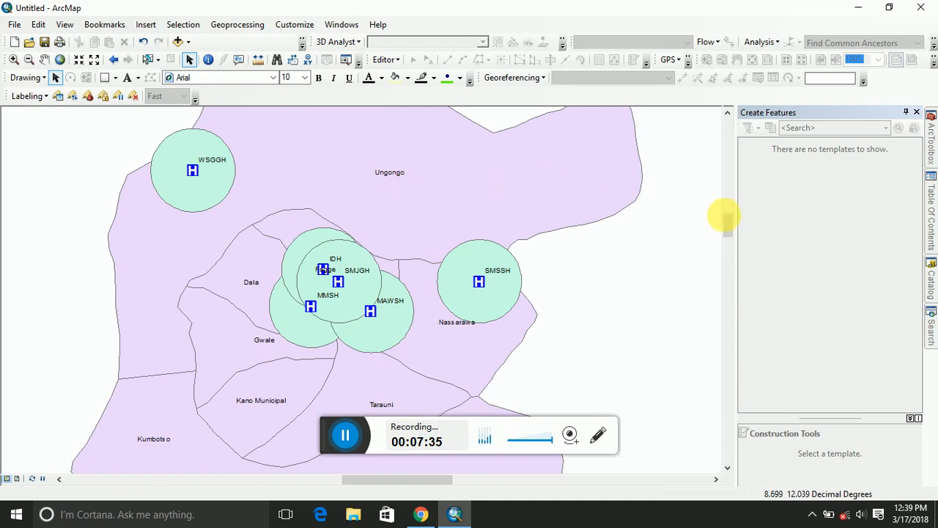
drag(728, 228, 729, 247)
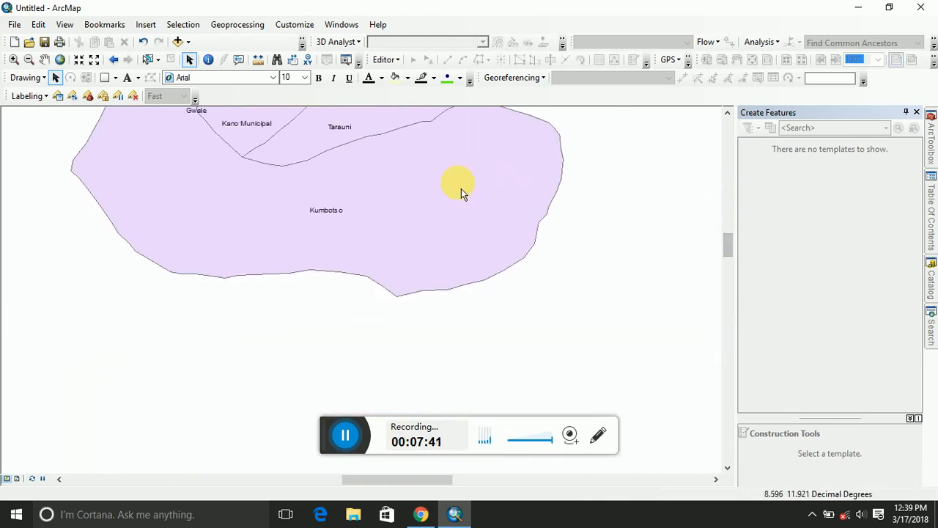
click(44, 59)
drag(220, 186, 334, 326)
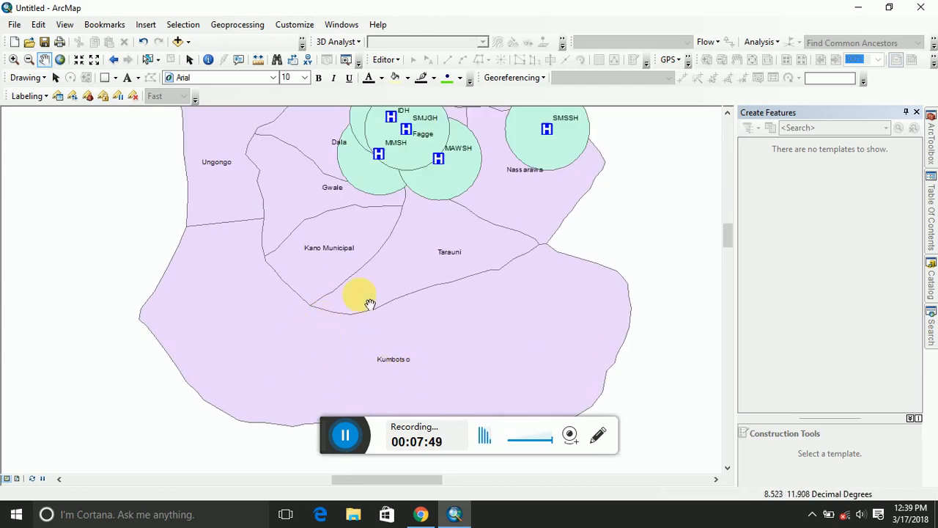
click(188, 60)
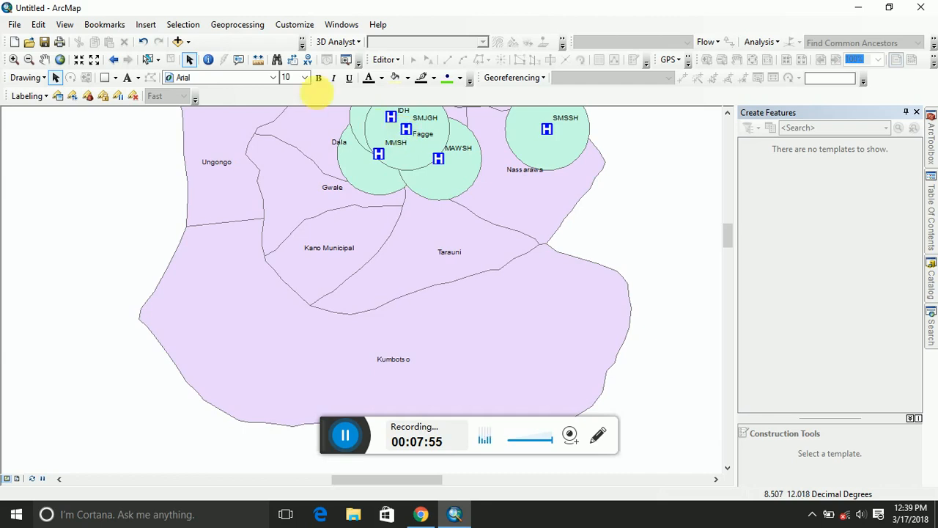
click(44, 59)
drag(379, 216, 378, 259)
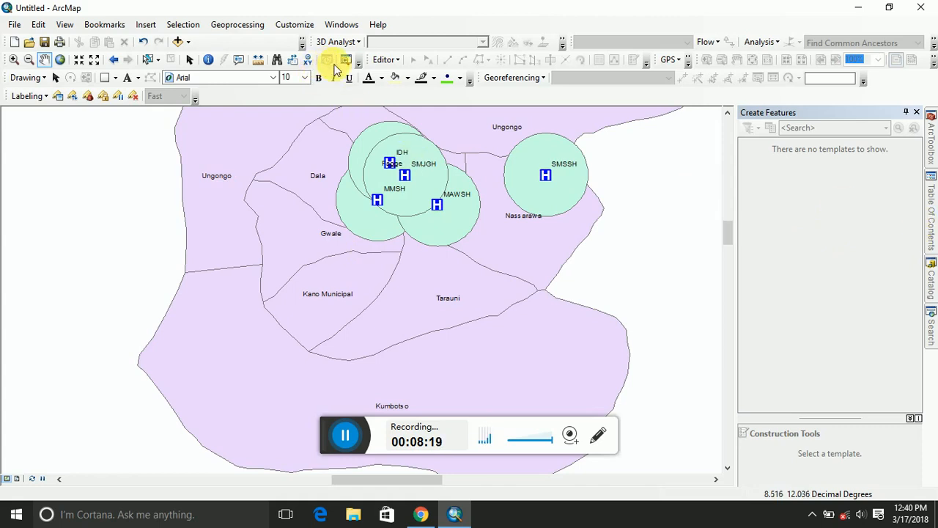
- Start a new Buffer operation with the GENERAL HOSPITALS IN KANO METRO layer as its input features
click(237, 25)
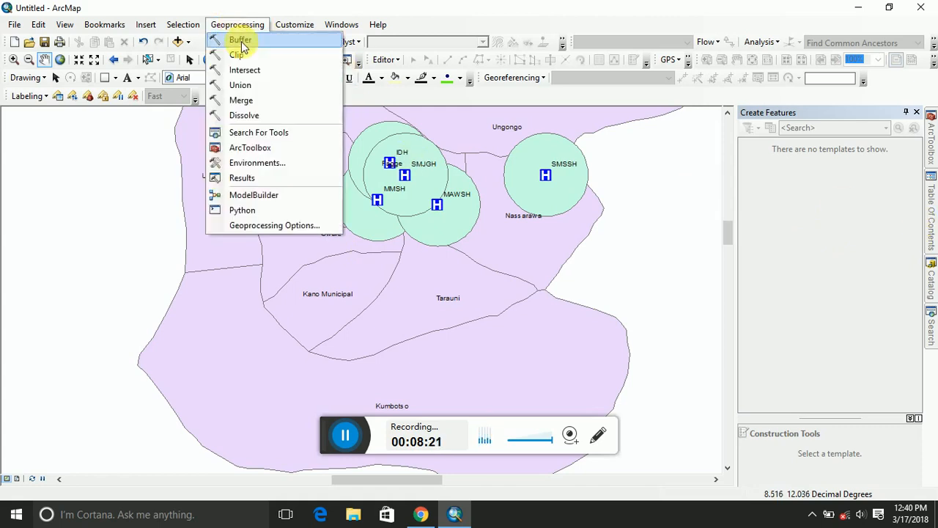
click(241, 41)
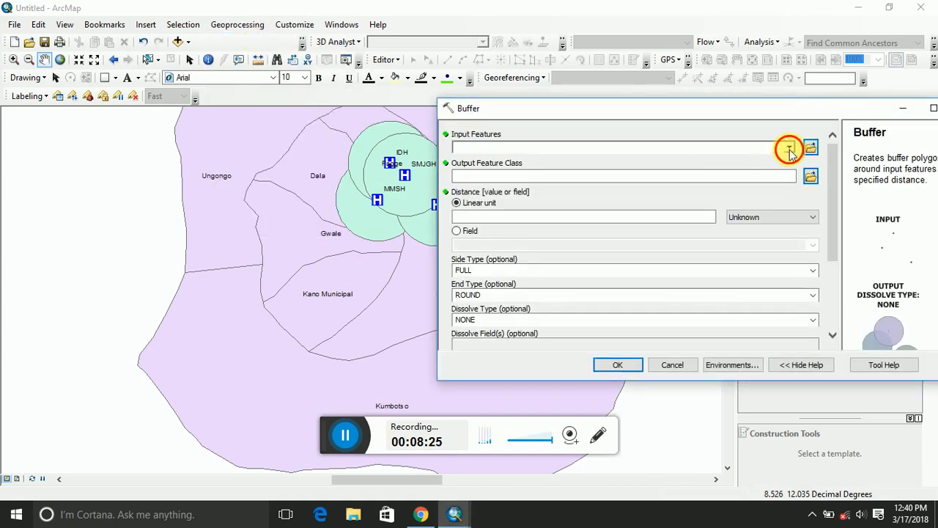
click(789, 150)
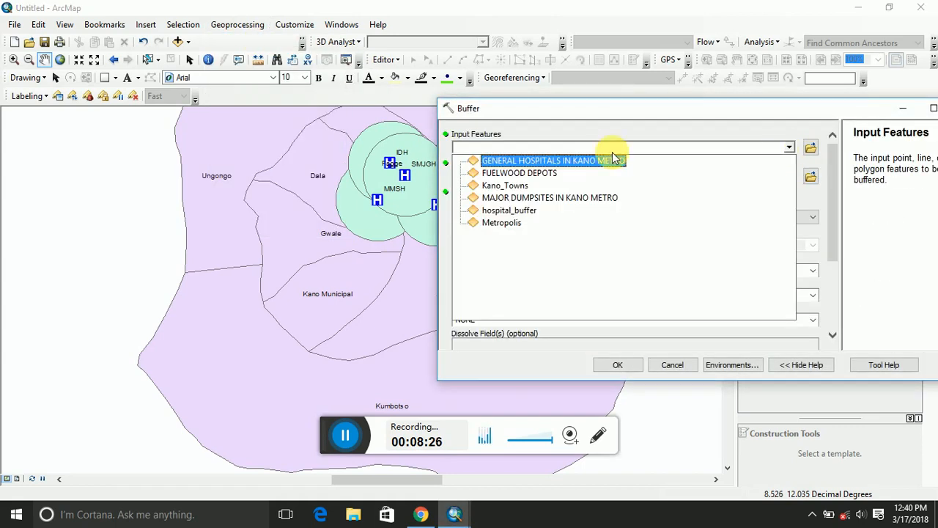
click(574, 160)
- Set the buffer's output feature class to hospital_buffer_4.shp in the HAUSA_TUTORIALS_MAIN folder
click(811, 177)
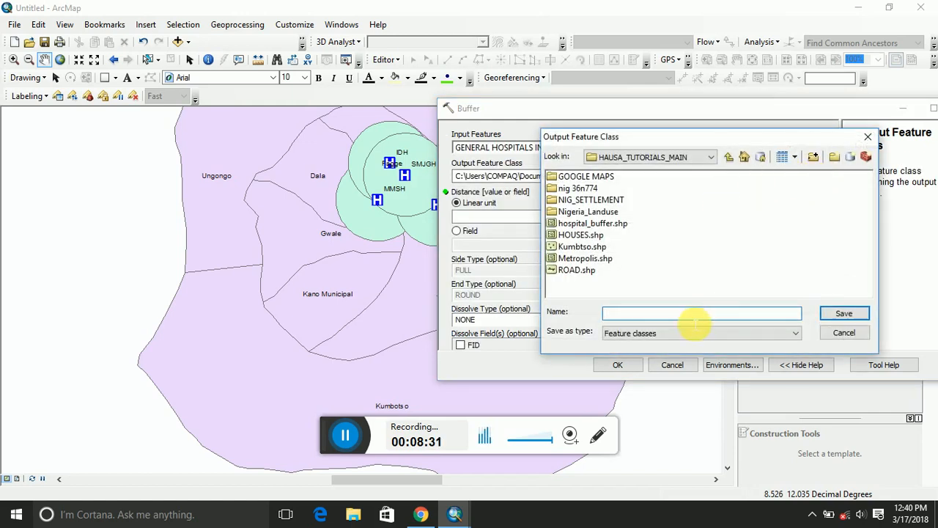
click(591, 223)
click(657, 313)
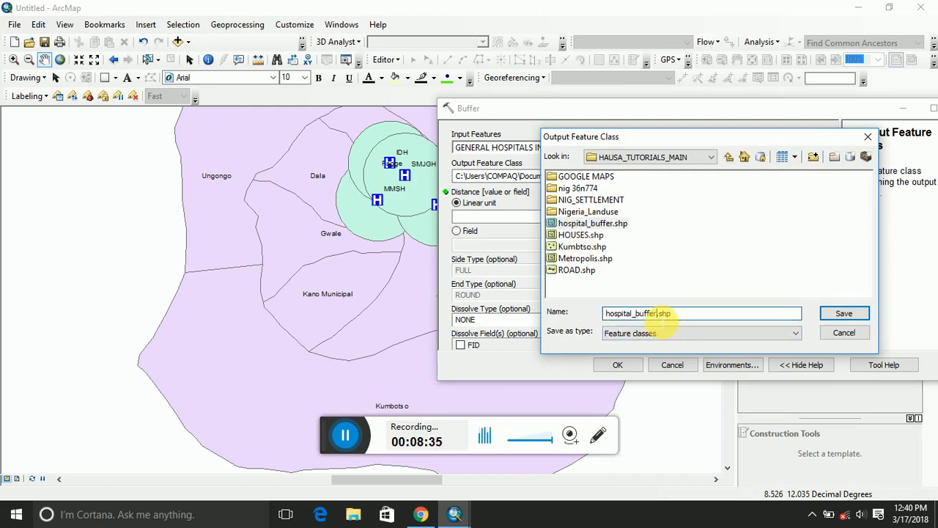
text(_k)
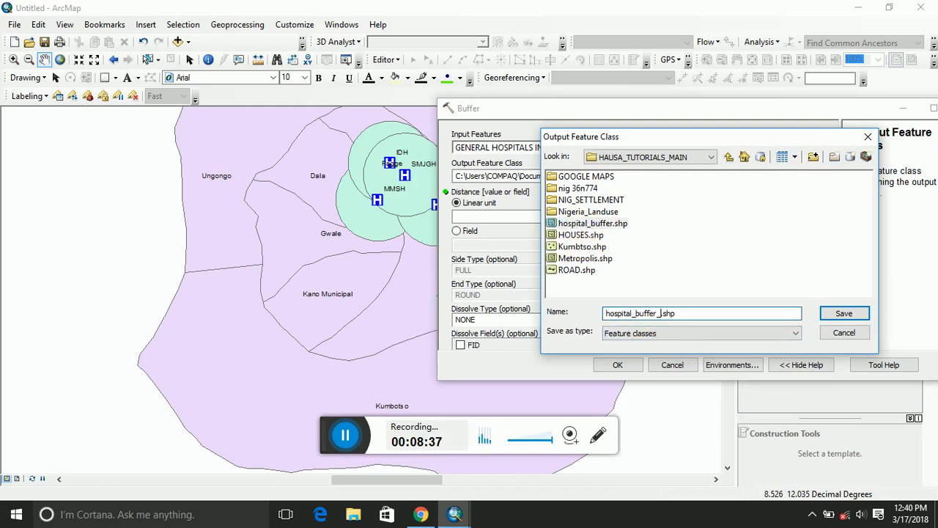
key(BackSpace)
text(4)
click(836, 314)
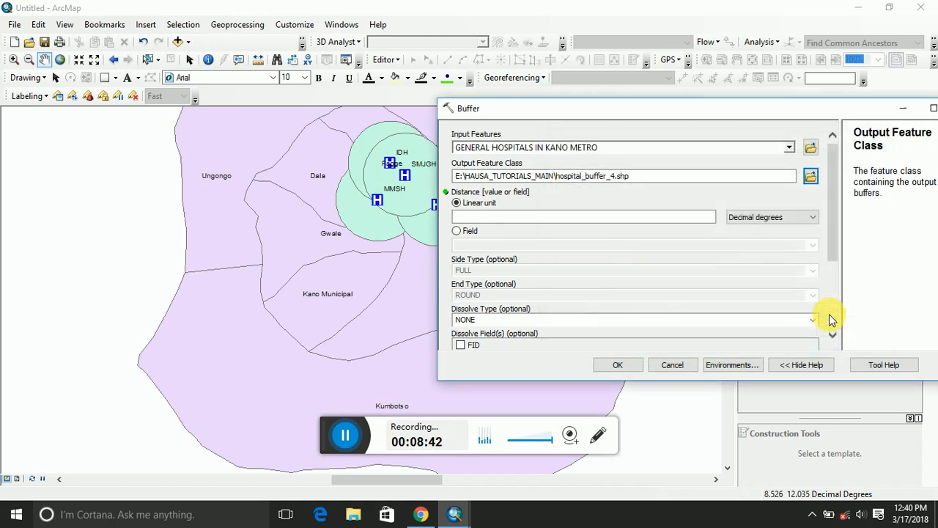
- Set the buffer distance to 4 kilometers and run the Buffer tool
click(759, 218)
click(744, 274)
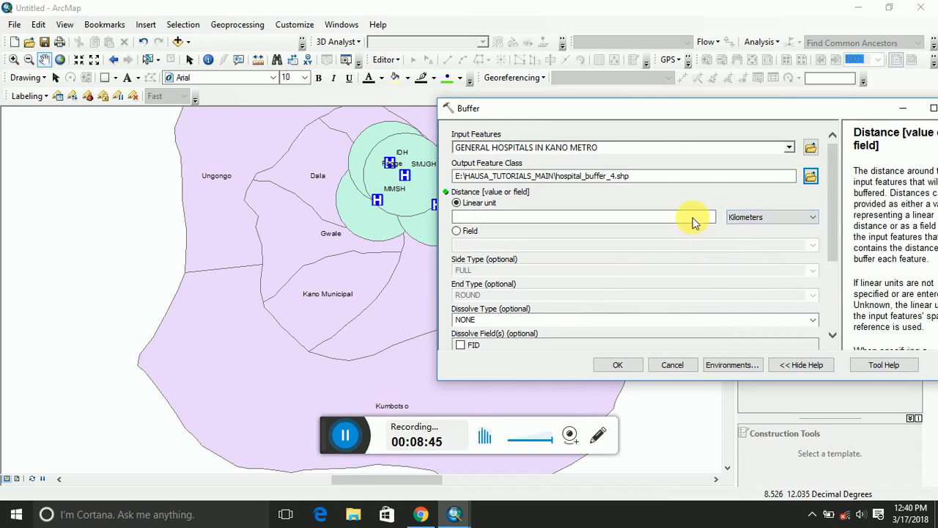
click(700, 220)
text(4)
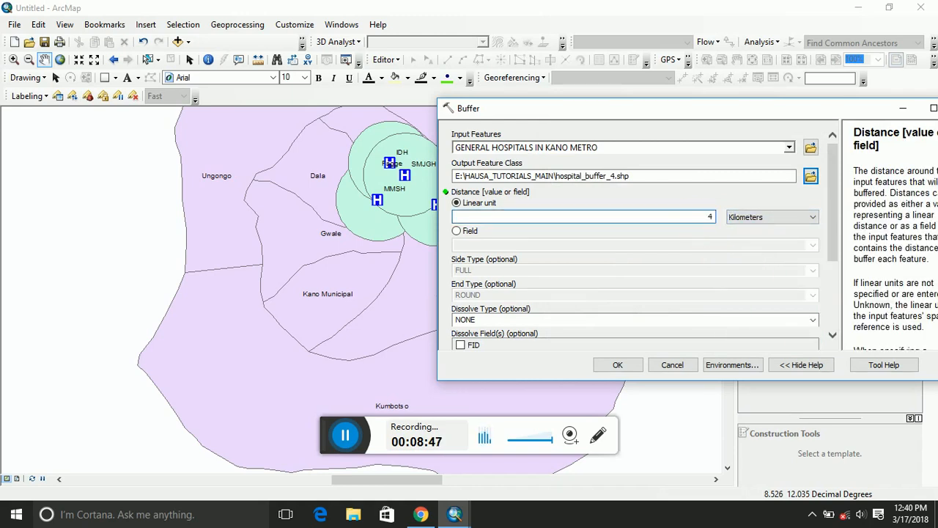
click(618, 365)
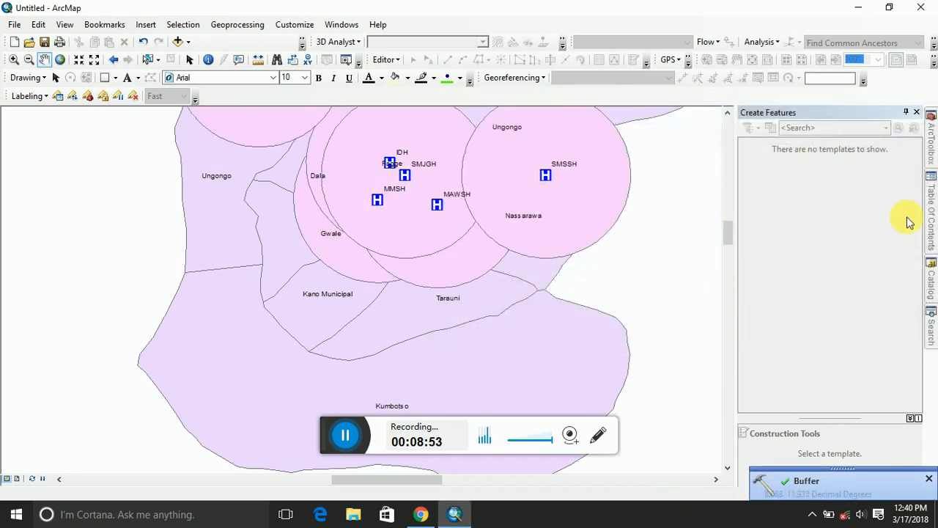
- Zoom the map to the Metropolis layer's extent to view the 4-kilometer buffers across all districts
click(933, 220)
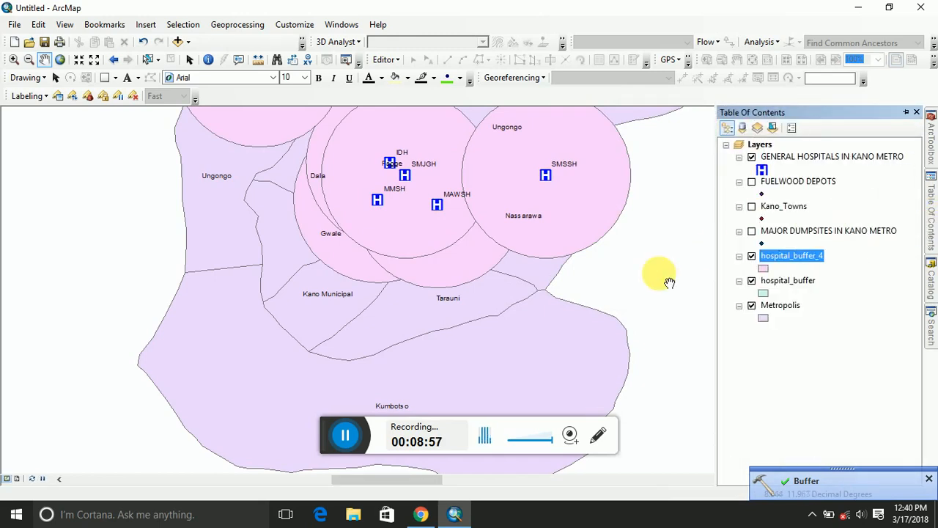
click(796, 311)
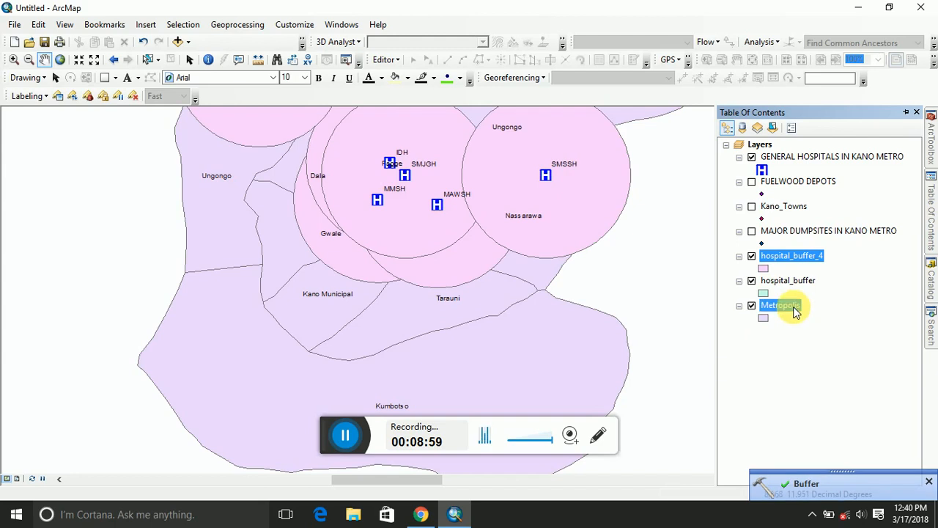
right_click(796, 310)
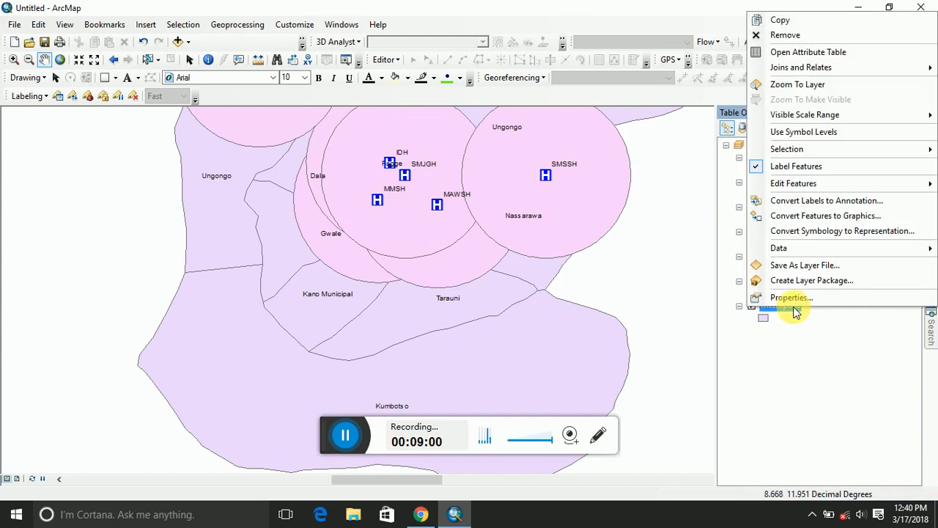
click(801, 82)
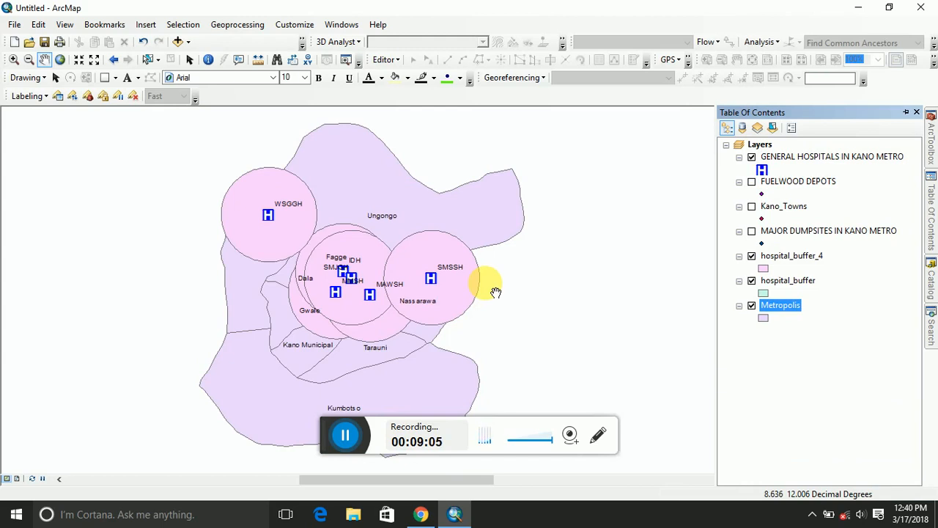
click(189, 61)
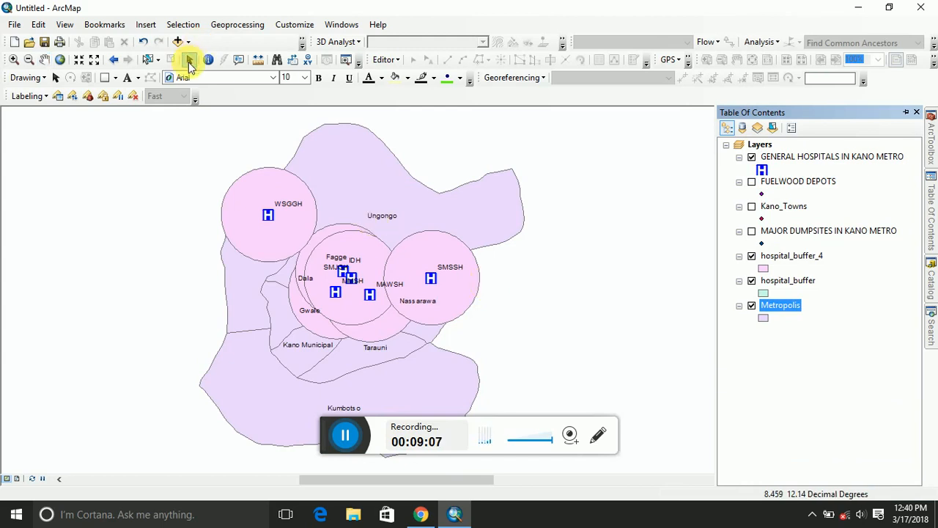
click(426, 228)
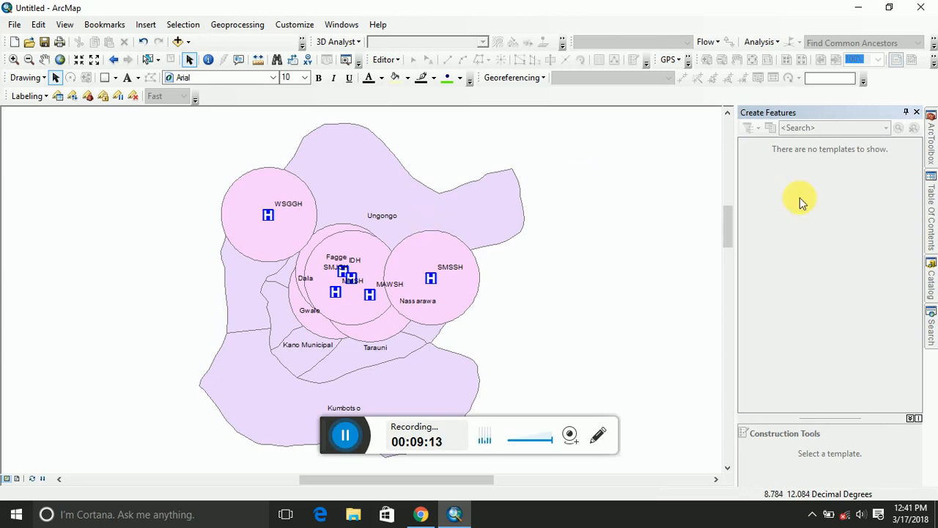
- Move the hospital_buffer layer above hospital_buffer_4 in the drawing order, then minimize the map window
mouse_move(932, 198)
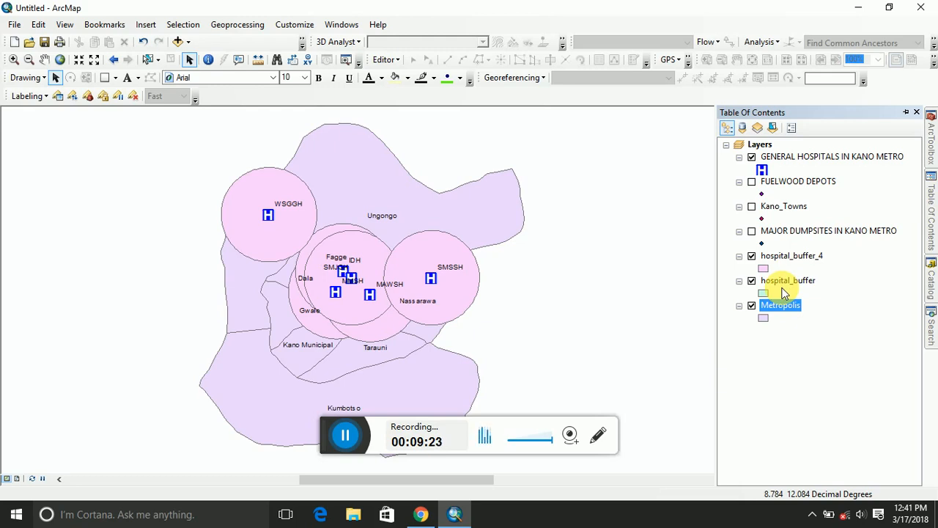
drag(784, 292, 778, 248)
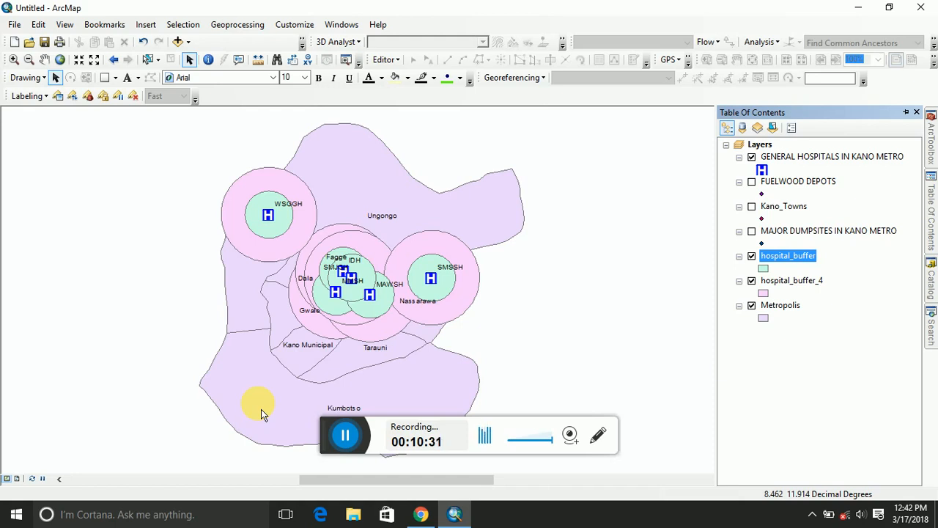
click(456, 515)
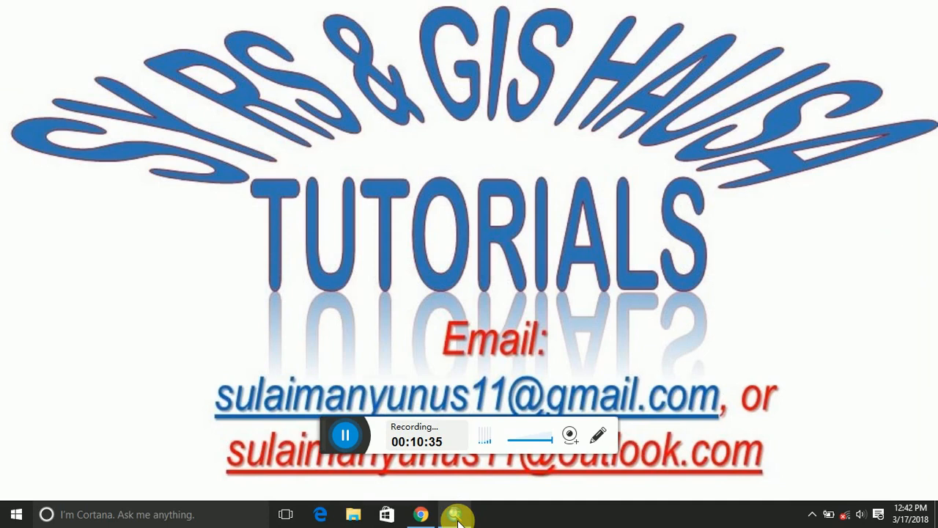